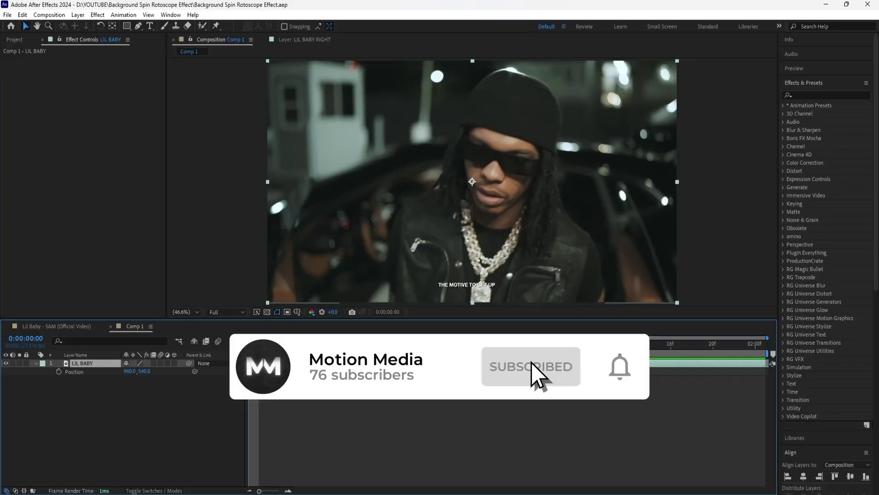
# - Preview the clip, then return the playhead to the first frame
pyautogui.press('space')
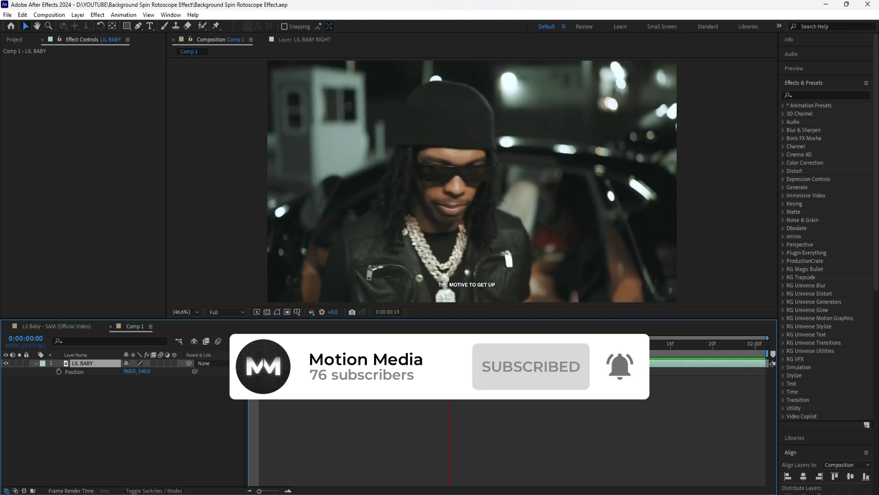
pyautogui.press('space')
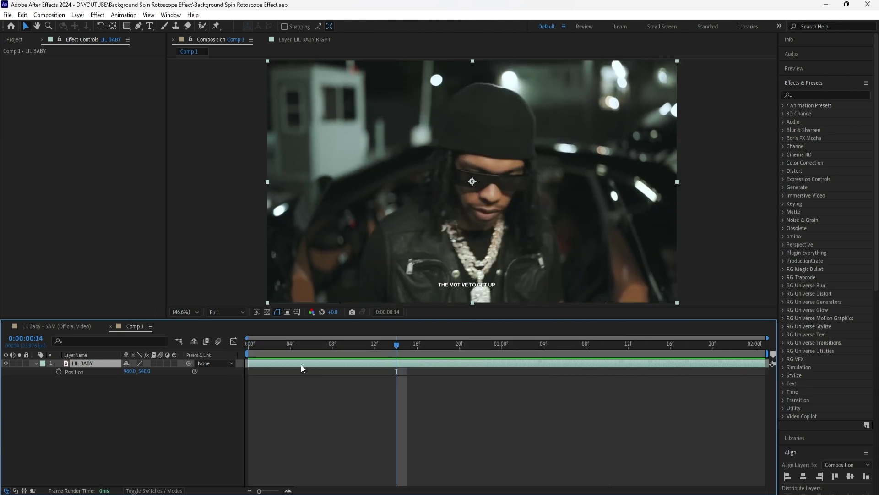
pyautogui.click(251, 352)
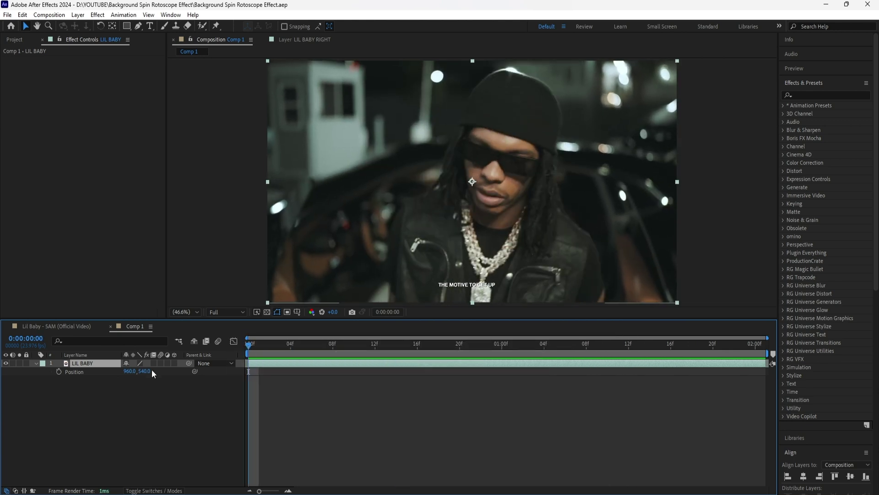
# - In the LIL BABY layer viewer, enlarge the Roto Brush, paint the performer and subtract the left background
pyautogui.doubleClick(109, 362)
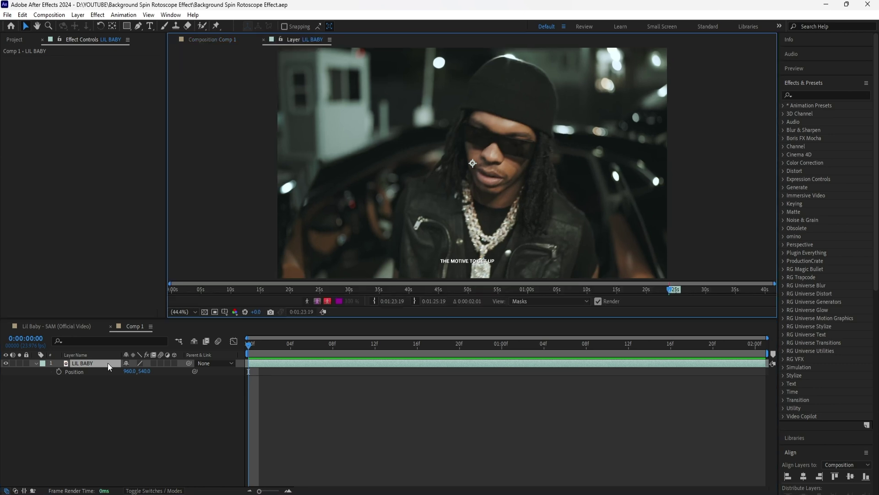
pyautogui.click(200, 27)
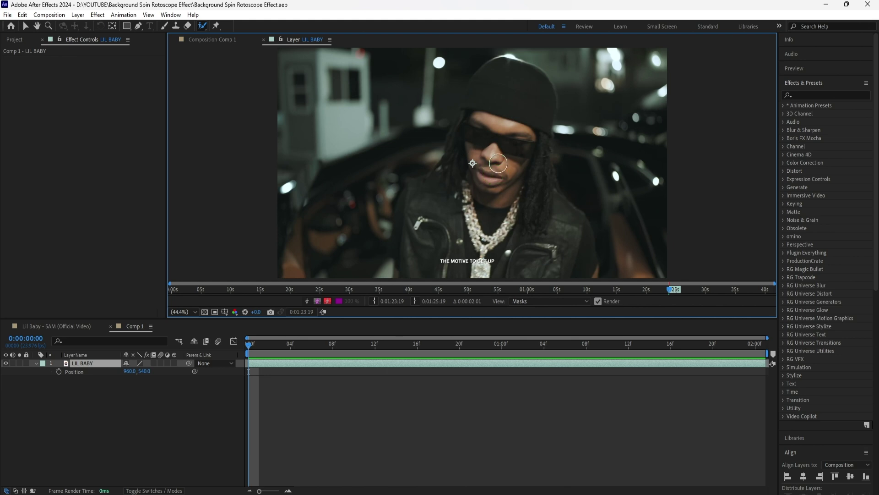
pyautogui.moveTo(499, 163)
pyautogui.mouseDown()
pyautogui.moveTo(508, 154)
pyautogui.moveTo(502, 147)
pyautogui.mouseUp()
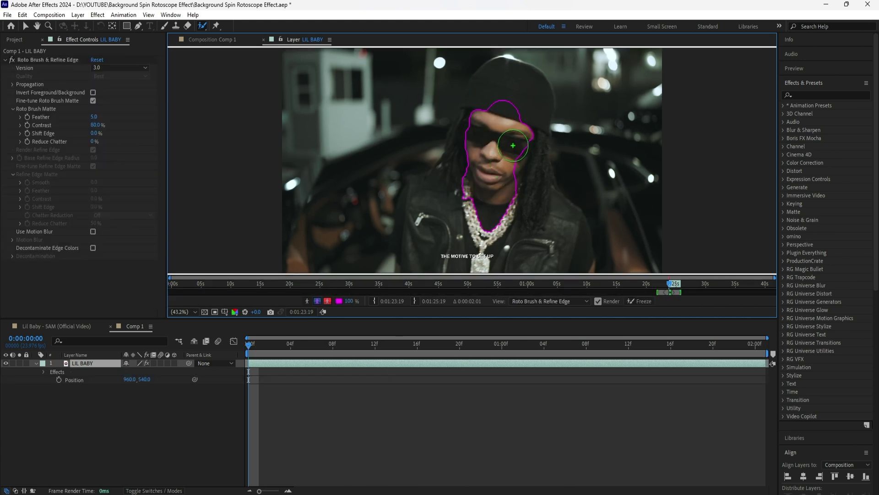
pyautogui.moveTo(428, 105); pyautogui.dragTo(405, 154)
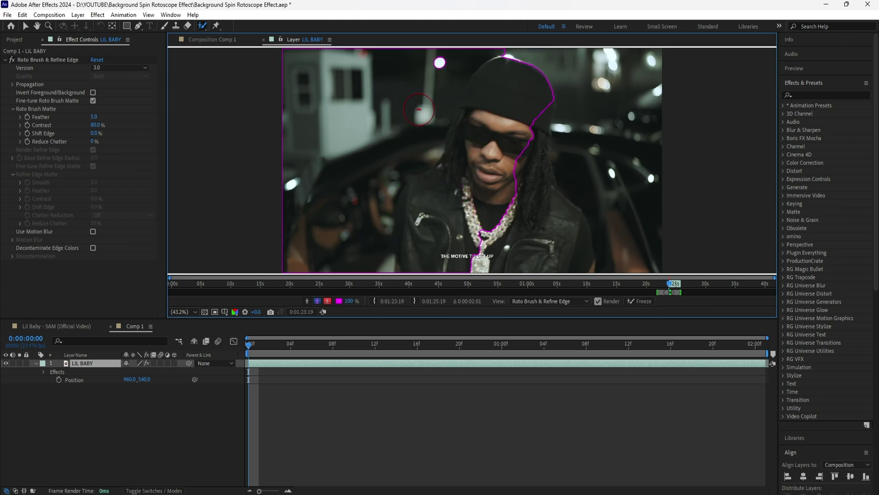
pyautogui.moveTo(425, 87)
pyautogui.mouseDown()
pyautogui.moveTo(366, 136)
pyautogui.moveTo(348, 186)
pyautogui.mouseUp()
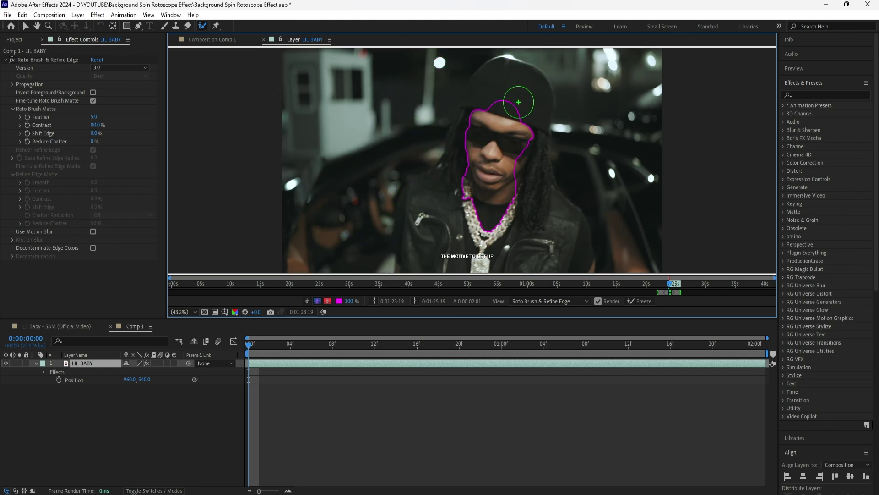
# - Subtract the background beside the hand, propagate the matte through the clip, and freeze it
pyautogui.press('pagedown')
pyautogui.scroll(3, 522, 119)
pyautogui.scroll(-2, 544, 166)
pyautogui.press('space')
pyautogui.scroll(2, 507, 241)
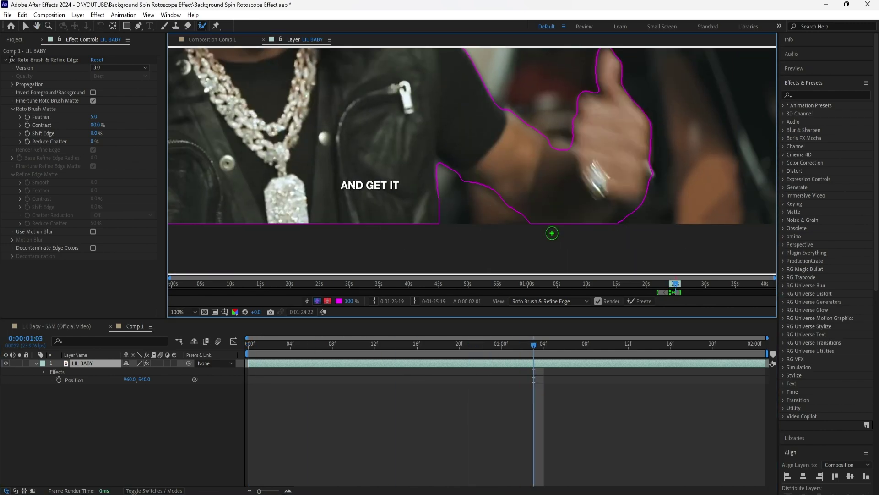
pyautogui.moveTo(529, 134); pyautogui.dragTo(527, 196)
pyautogui.hotkey('shift', '/')
pyautogui.press('space')
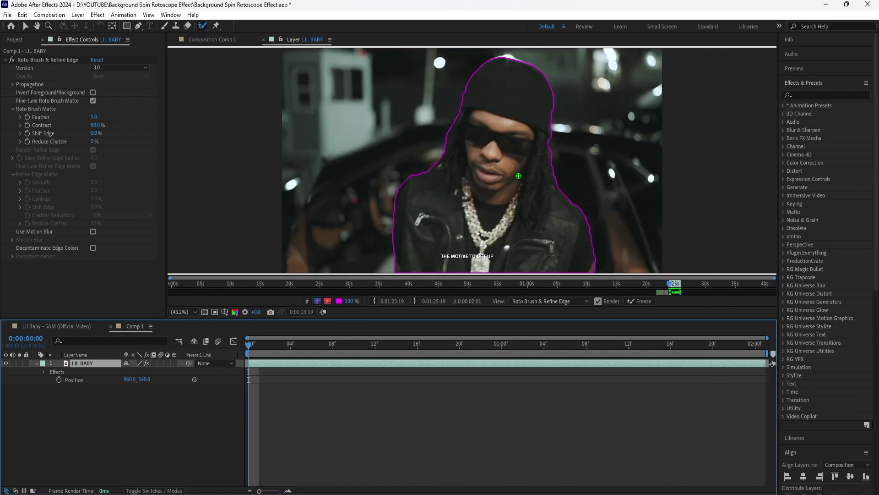
pyautogui.moveTo(293, 344); pyautogui.dragTo(248, 389)
pyautogui.click(644, 301)
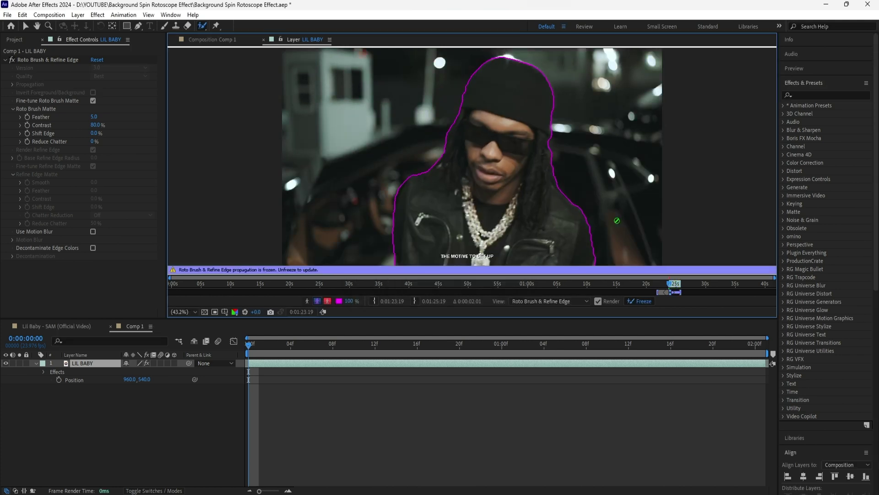
# - Set Roto Brush Feather to 11.2 and Shift Edge to -51.0%, check transparency, and preview the cutout
pyautogui.click(211, 40)
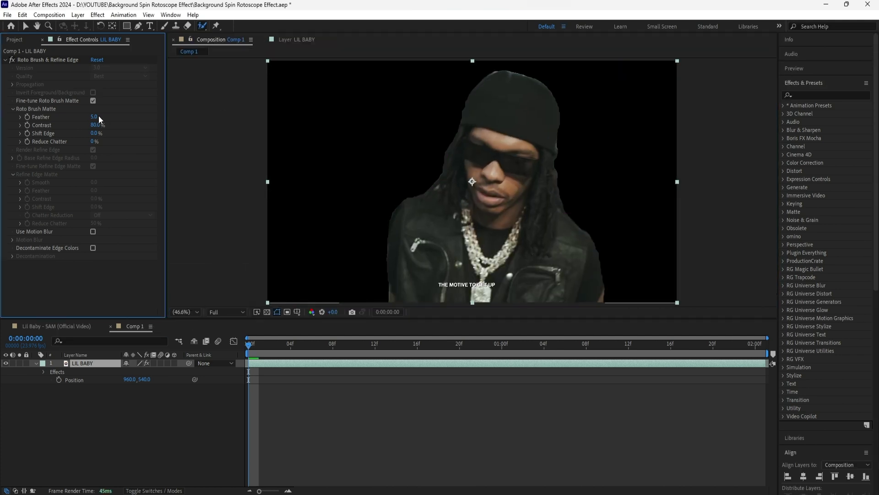
pyautogui.moveTo(96, 118)
pyautogui.mouseDown()
pyautogui.moveTo(118, 114)
pyautogui.moveTo(81, 144)
pyautogui.mouseUp()
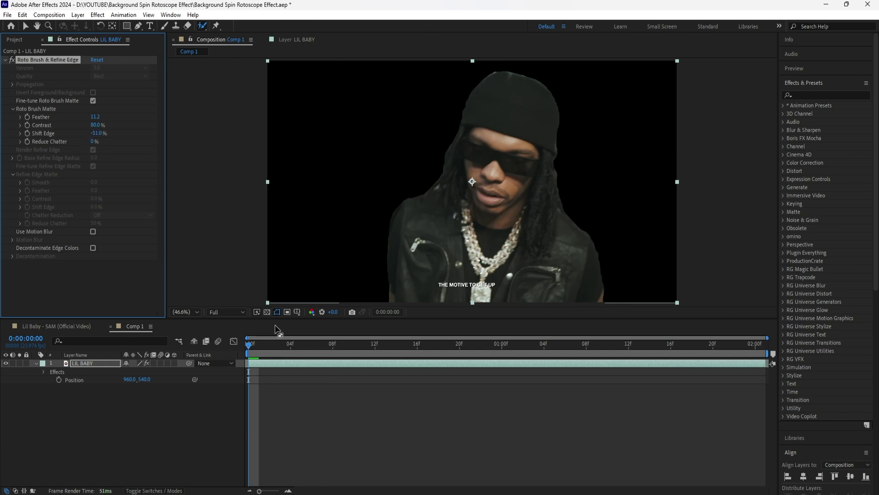
pyautogui.click(268, 311)
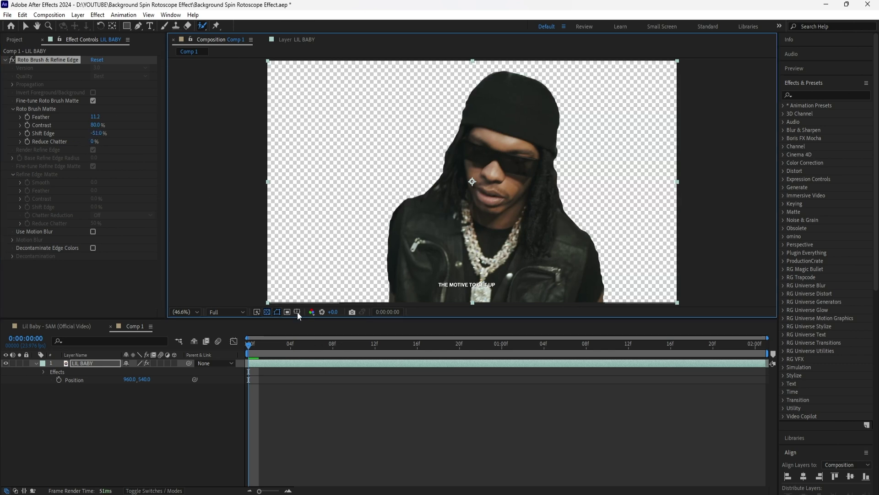
pyautogui.click(211, 382)
pyautogui.press('space')
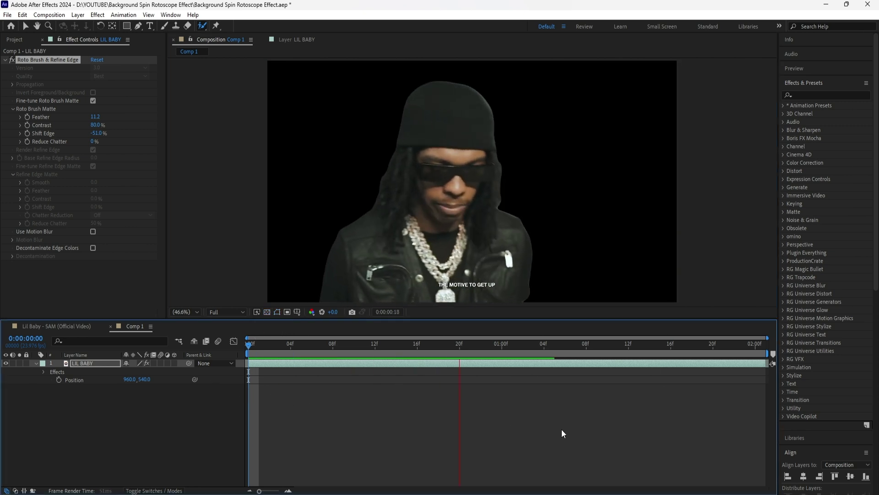
pyautogui.press('space')
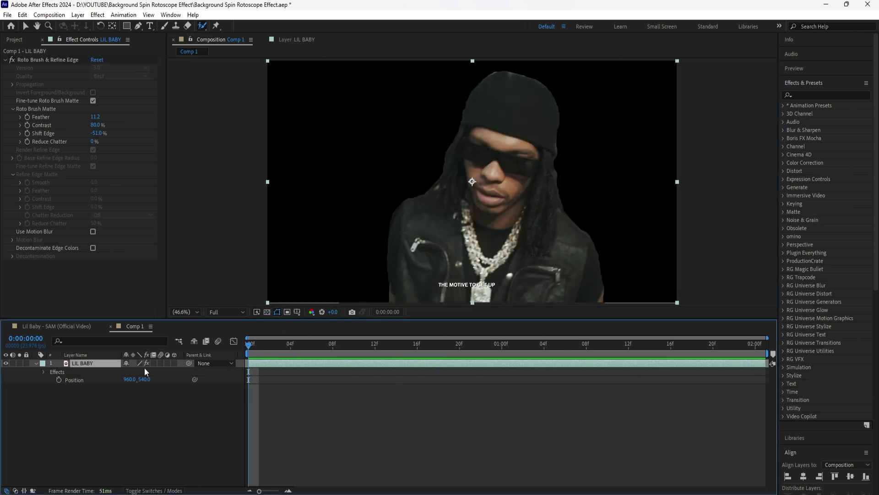
# - Duplicate the layer below the cutout as LIL BABY BG and remove its Roto Brush effect
pyautogui.hotkey('ctrl', 'd')
pyautogui.moveTo(103, 364); pyautogui.dragTo(106, 403)
pyautogui.rightClick(97, 386)
pyautogui.click(138, 370)
pyautogui.click(106, 389)
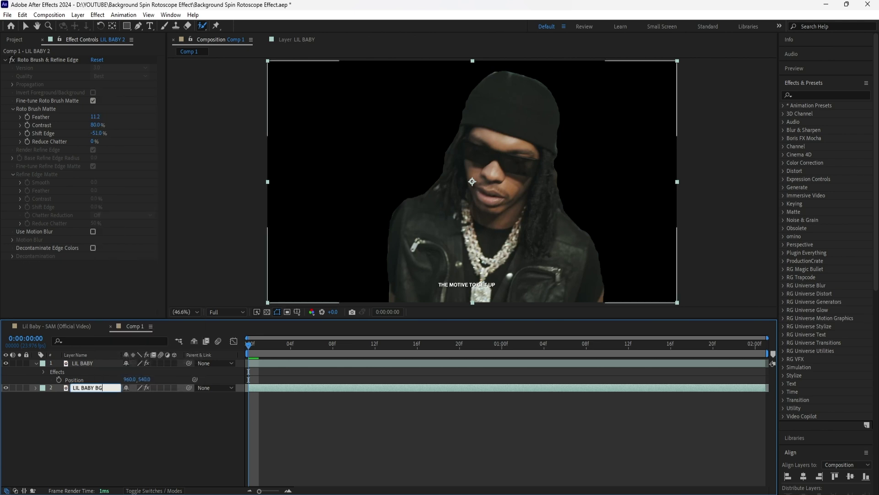
pyautogui.press('Return')
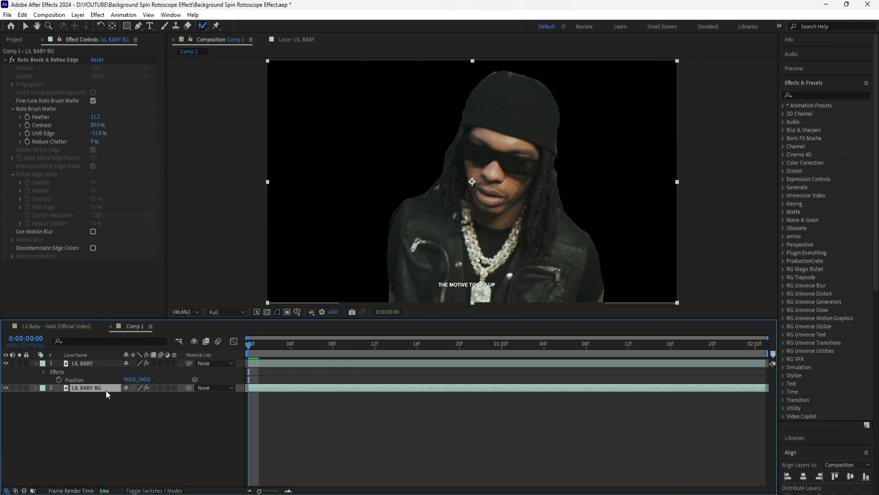
pyautogui.click(64, 60)
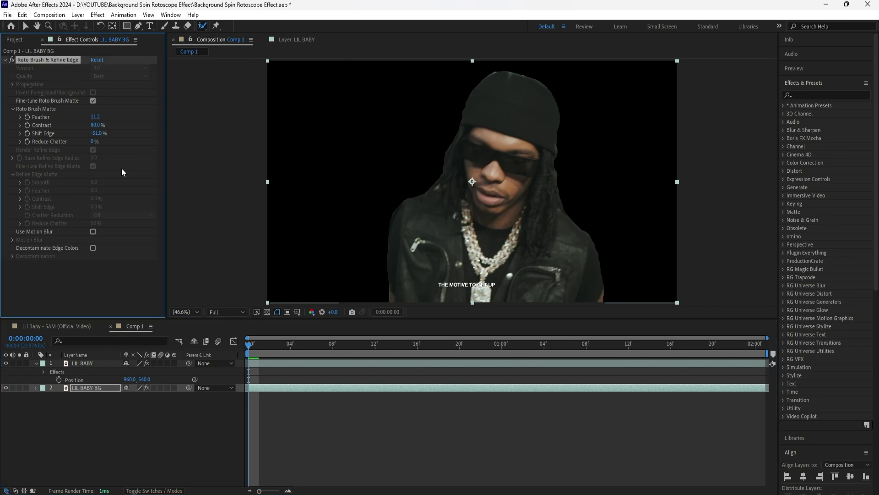
pyautogui.click(103, 363)
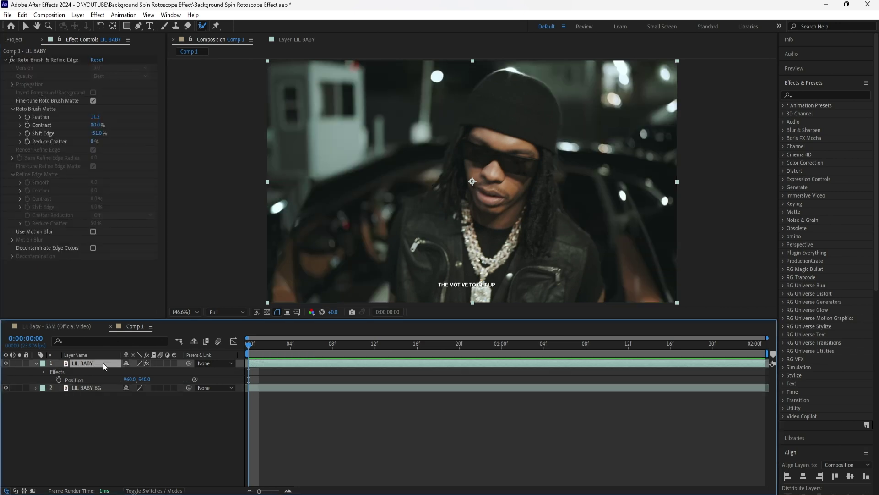
# - Keyframe the cutout's Position from 960, 1660 at frame 0 to 960, 540 at frame 12
pyautogui.press('v')
pyautogui.moveTo(249, 353); pyautogui.dragTo(375, 360)
pyautogui.click(58, 380)
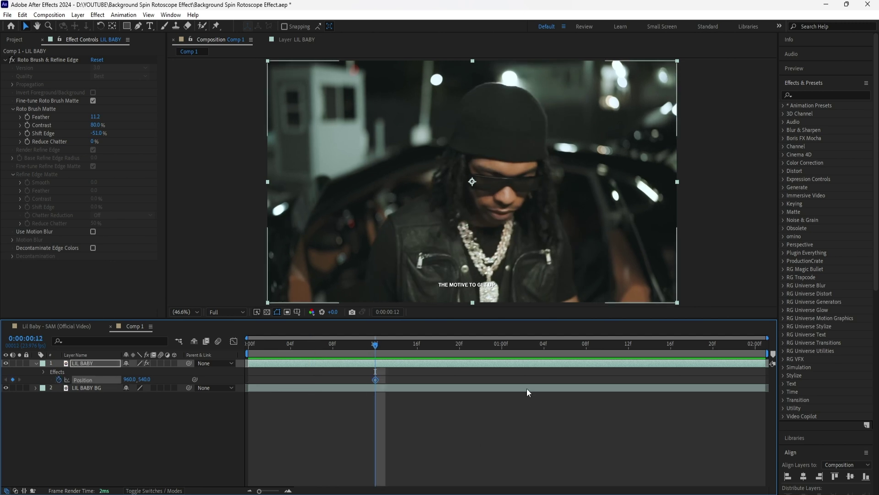
pyautogui.moveTo(376, 350); pyautogui.dragTo(249, 351)
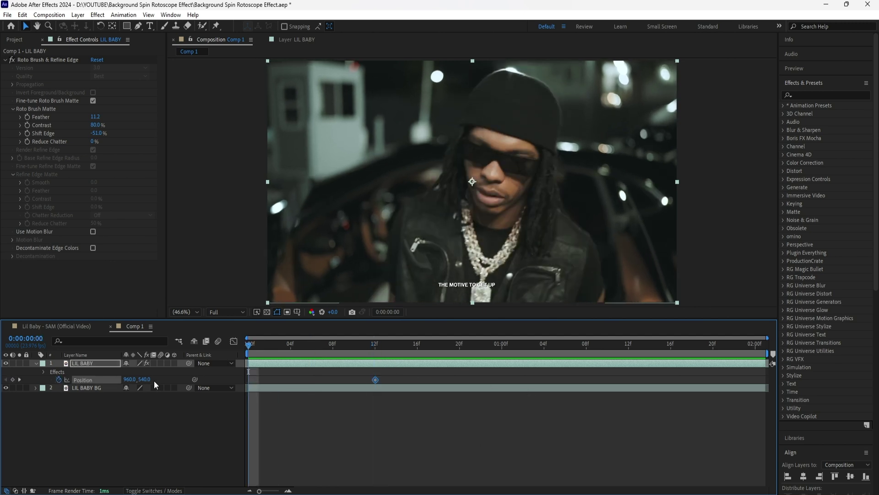
pyautogui.moveTo(145, 379); pyautogui.dragTo(601, 441)
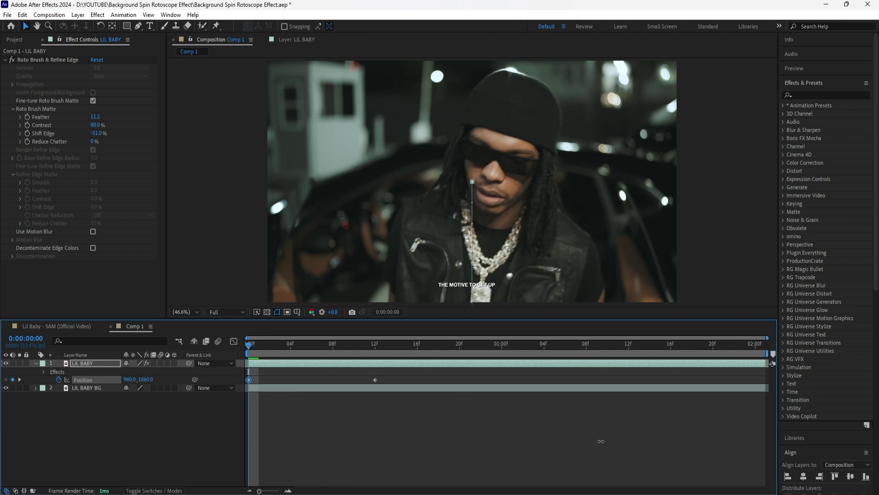
# - Apply Easy Ease to both Position keyframes and enable motion blur on the cutout
pyautogui.moveTo(381, 372); pyautogui.dragTo(259, 384)
pyautogui.rightClick(376, 380)
pyautogui.moveTo(413, 373)
pyautogui.click(508, 392)
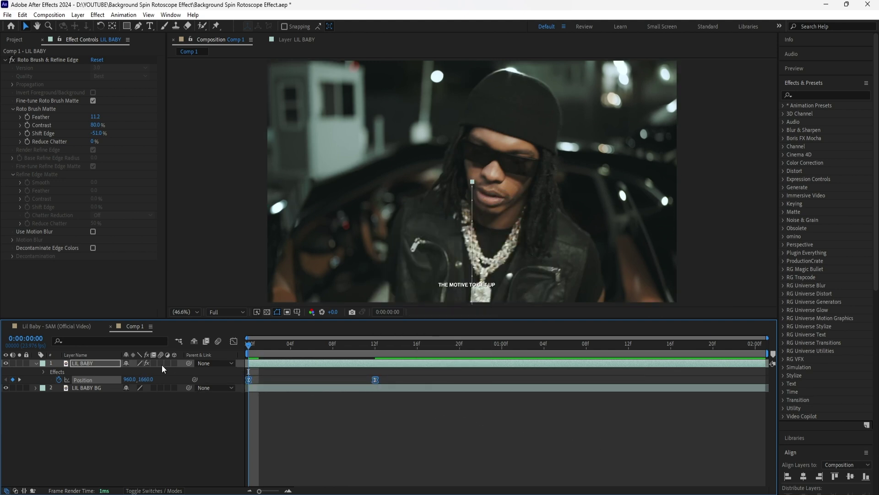
pyautogui.click(161, 363)
# - Keyframe LIL BABY BG Rotation from 0° at frame 0 to 360° at 1:00
pyautogui.click(102, 388)
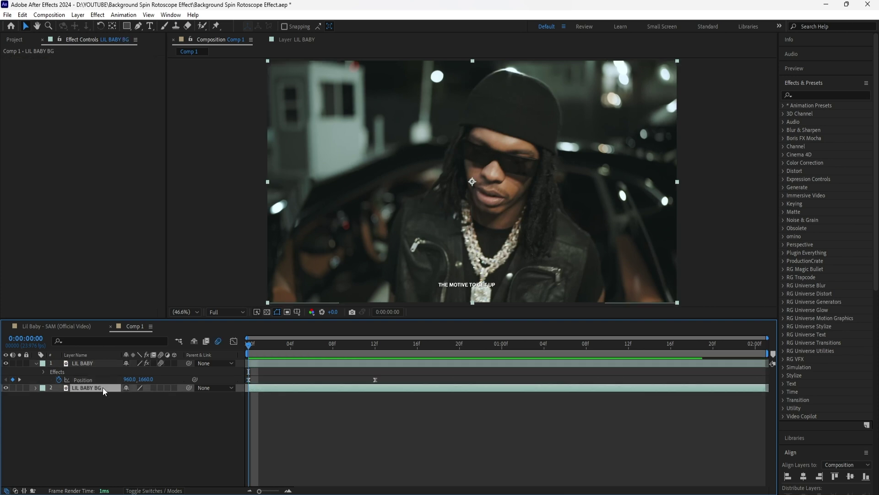
pyautogui.press('r')
pyautogui.click(59, 397)
pyautogui.moveTo(249, 351); pyautogui.dragTo(499, 362)
pyautogui.click(137, 395)
pyautogui.write('360')
pyautogui.press('Return')
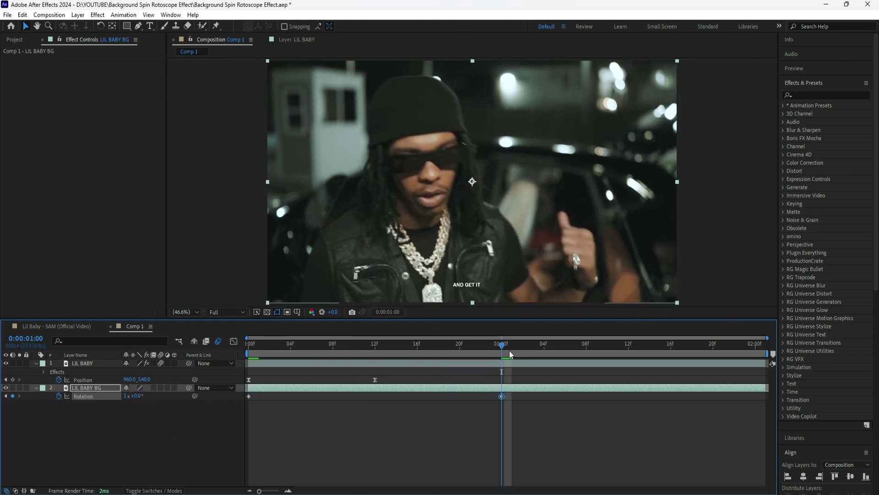
# - Easy Ease both Rotation keyframes and scrub the spin, checking transparency
pyautogui.moveTo(507, 351); pyautogui.dragTo(250, 369)
pyautogui.rightClick(502, 396)
pyautogui.moveTo(569, 387)
pyautogui.click(642, 403)
pyautogui.moveTo(256, 351); pyautogui.dragTo(358, 345)
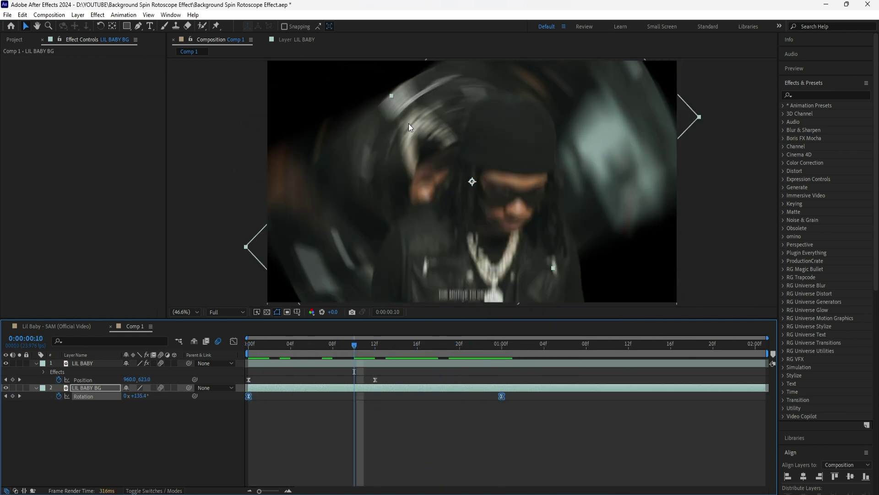
pyautogui.click(268, 311)
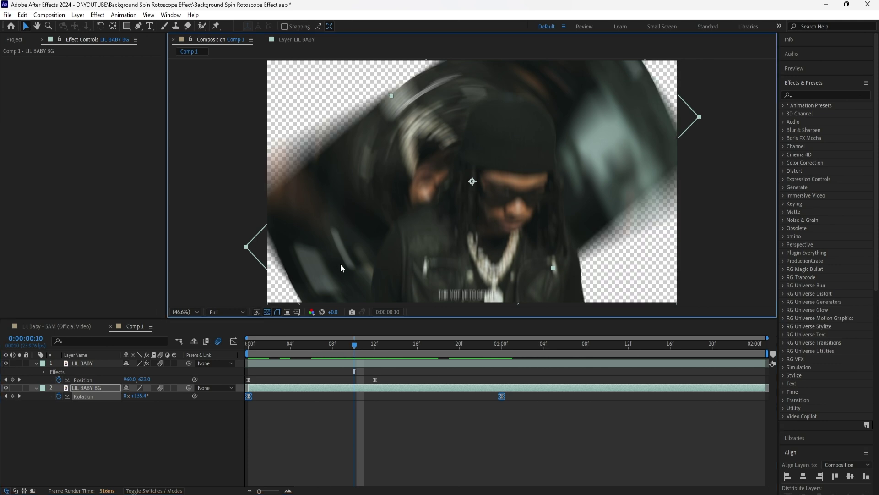
pyautogui.click(268, 312)
# - Add Motion Tile to LIL BABY BG with Output Width and Height 500 and Mirror Edges on
pyautogui.click(96, 388)
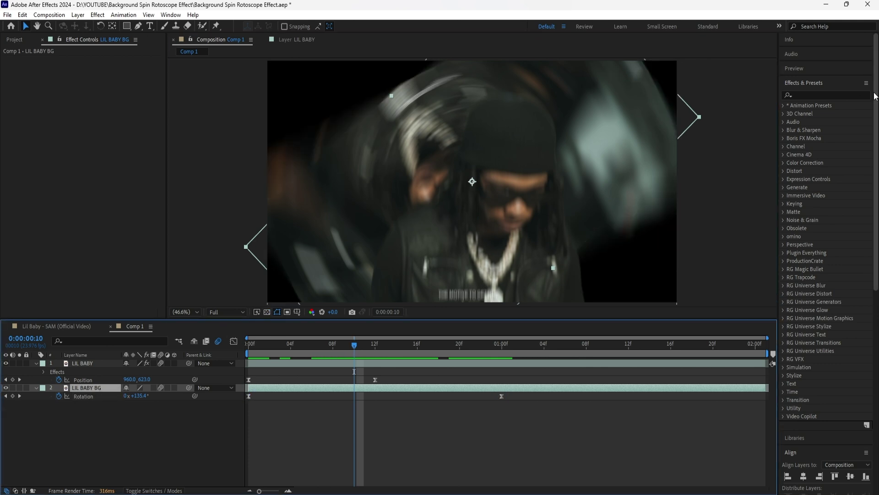
pyautogui.click(855, 94)
pyautogui.write('motion')
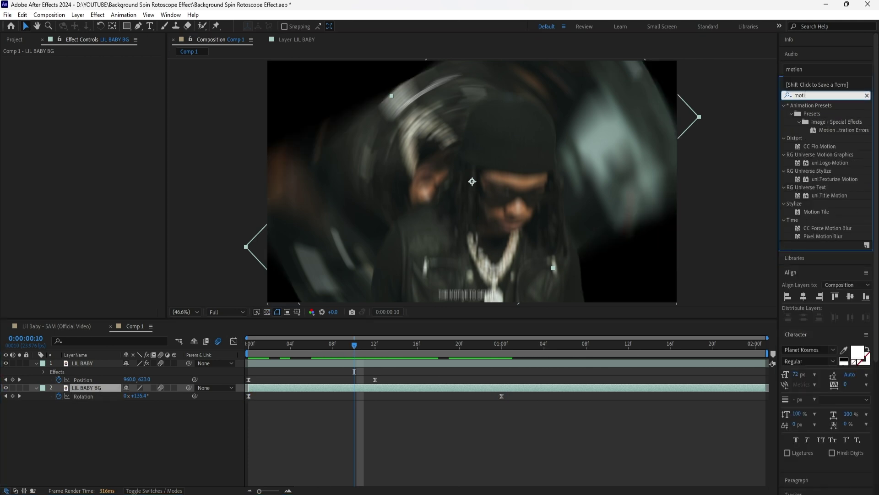
pyautogui.doubleClick(816, 212)
pyautogui.write('500')
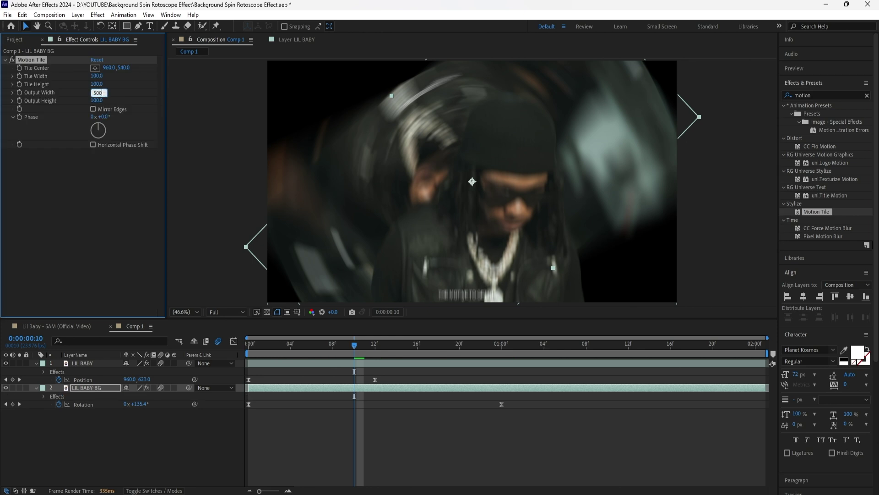
pyautogui.press('Tab')
pyautogui.write('500')
pyautogui.press('Return')
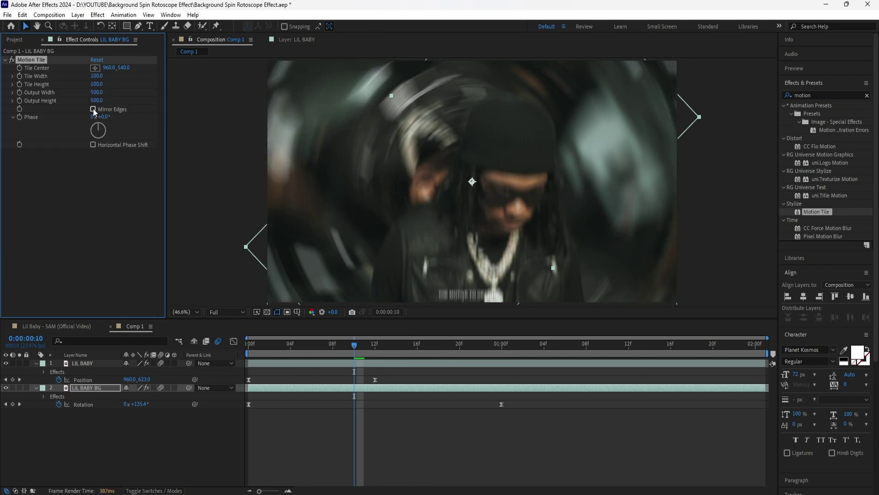
pyautogui.click(93, 109)
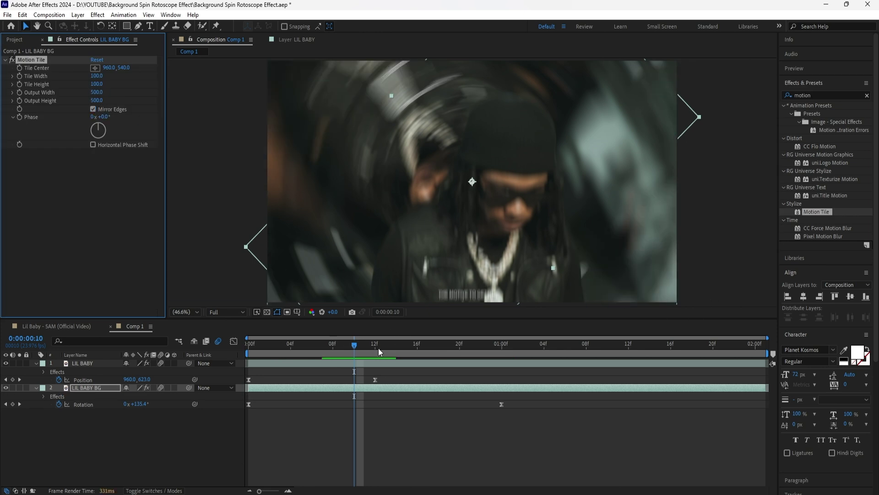
# - Scrub to frame 12 and set a starting Tile Center keyframe there
pyautogui.moveTo(354, 346); pyautogui.dragTo(371, 355)
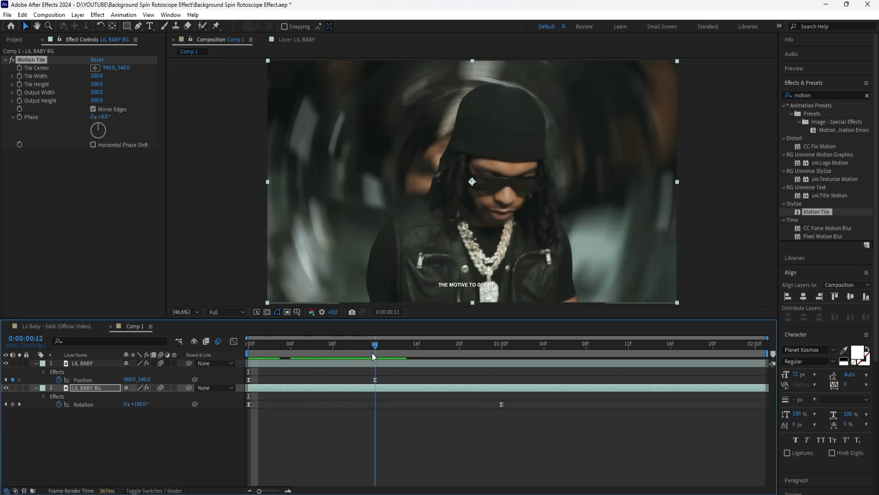
pyautogui.click(344, 339)
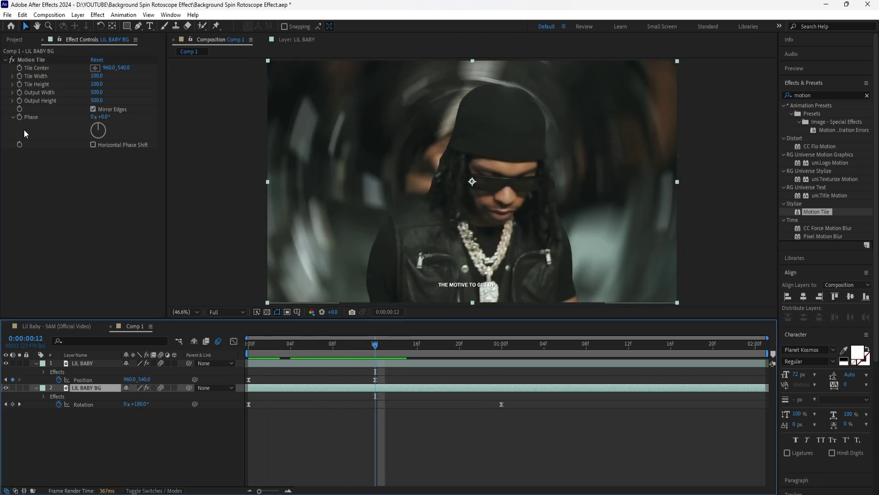
pyautogui.click(20, 68)
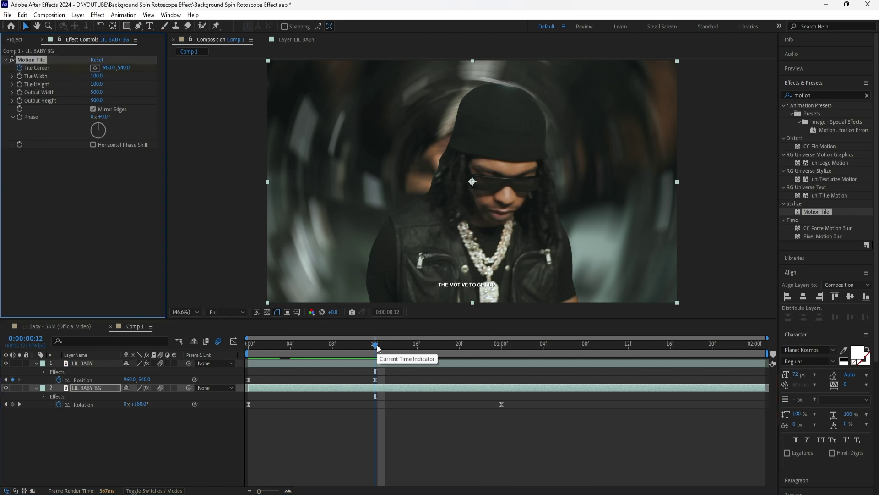
# - At about 1:08, set Tile Center X to 4800
pyautogui.click(387, 389)
pyautogui.press('u')
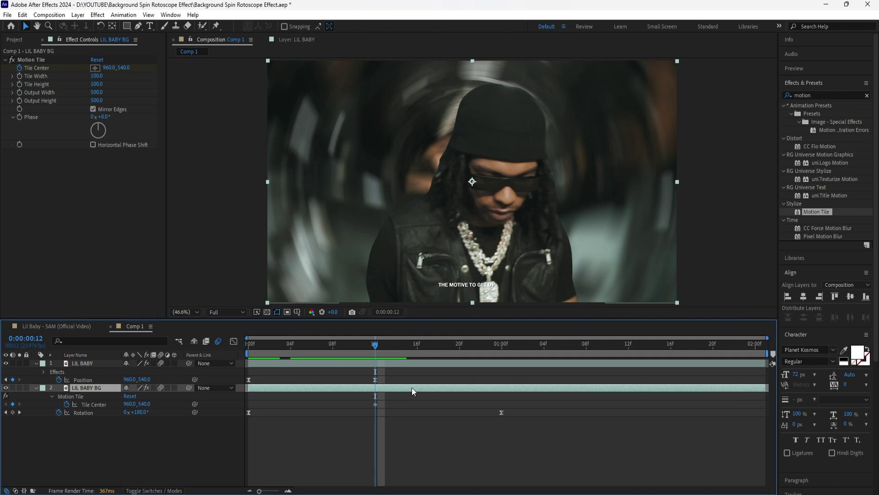
pyautogui.press('space')
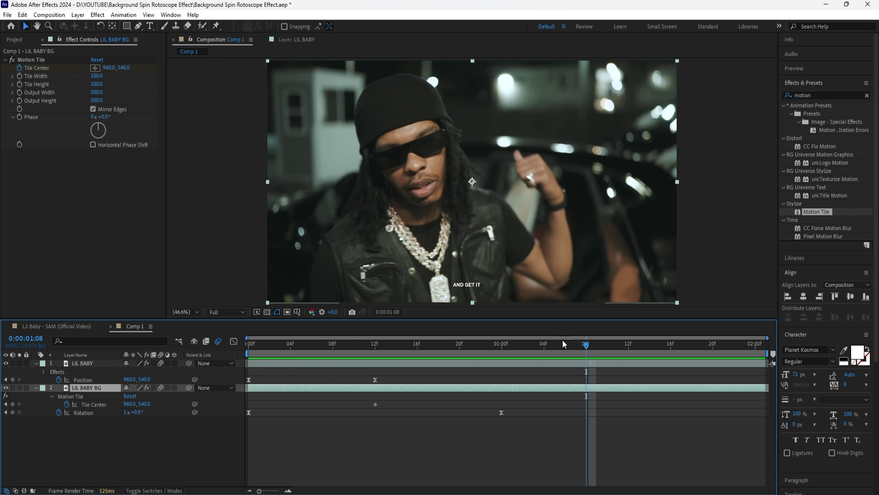
pyautogui.click(110, 67)
pyautogui.press('Return')
# - Check the tile slide from frame 12 to 1:08 and Easy Ease both Tile Center keyframes
pyautogui.click(379, 344)
pyautogui.moveTo(379, 344); pyautogui.dragTo(584, 381)
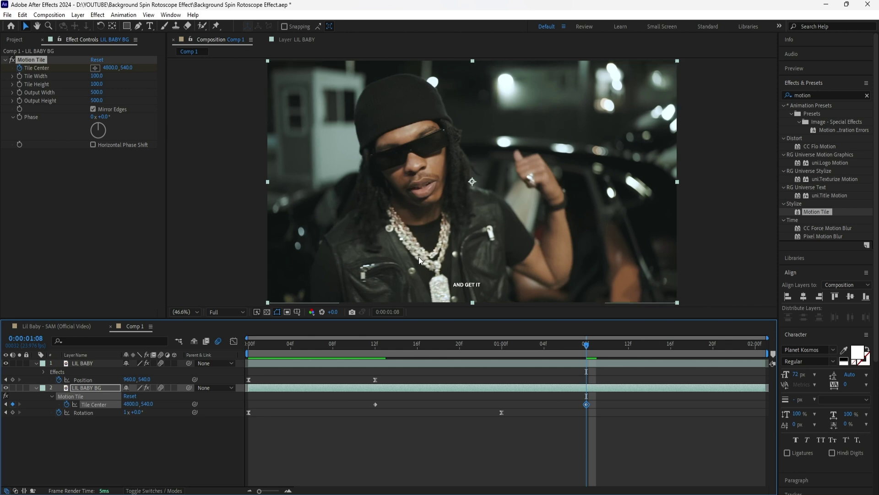
pyautogui.moveTo(598, 397); pyautogui.dragTo(366, 410)
pyautogui.rightClick(586, 404)
pyautogui.moveTo(632, 399)
pyautogui.click(733, 417)
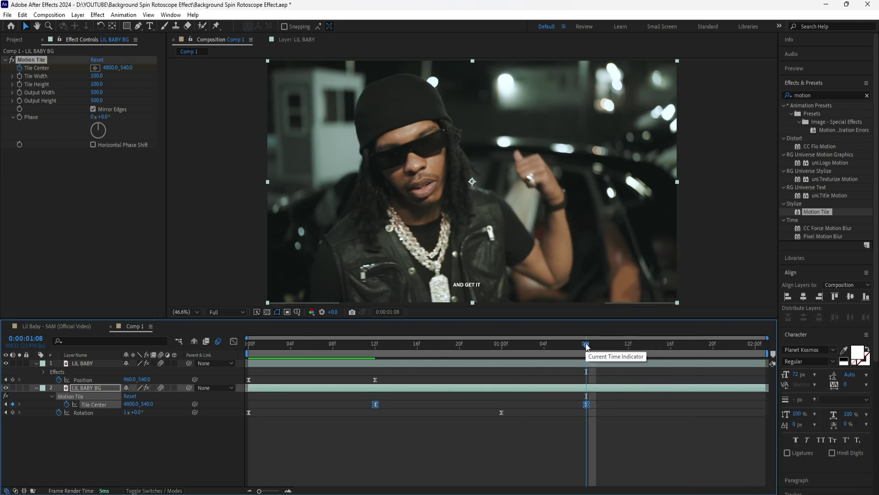
# - Duplicate LIL BABY twice and rename the top copy LIL BABY MID
pyautogui.click(99, 364)
pyautogui.press('Home')
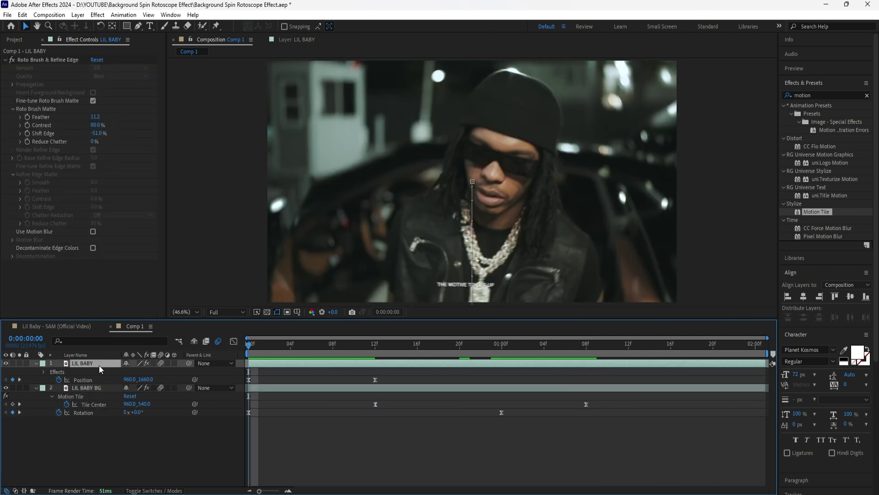
pyautogui.hotkey('ctrl', 'd')
pyautogui.hotkey('ctrl', 'd')
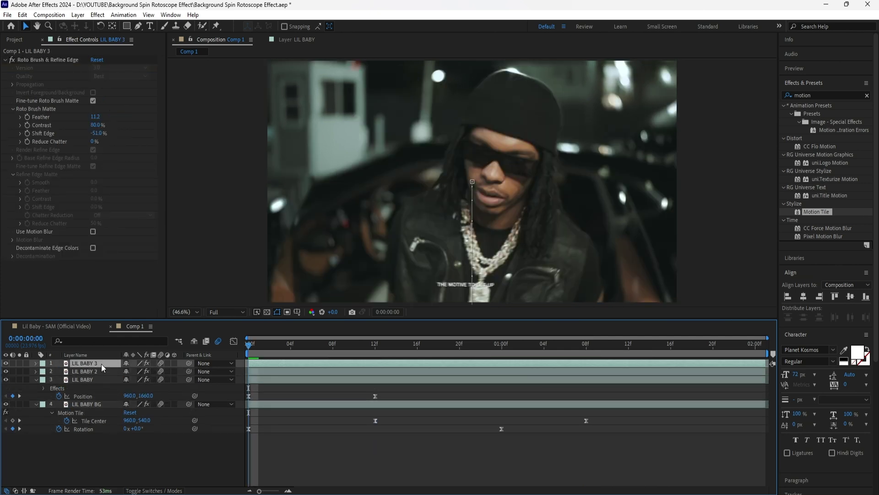
pyautogui.rightClick(99, 363)
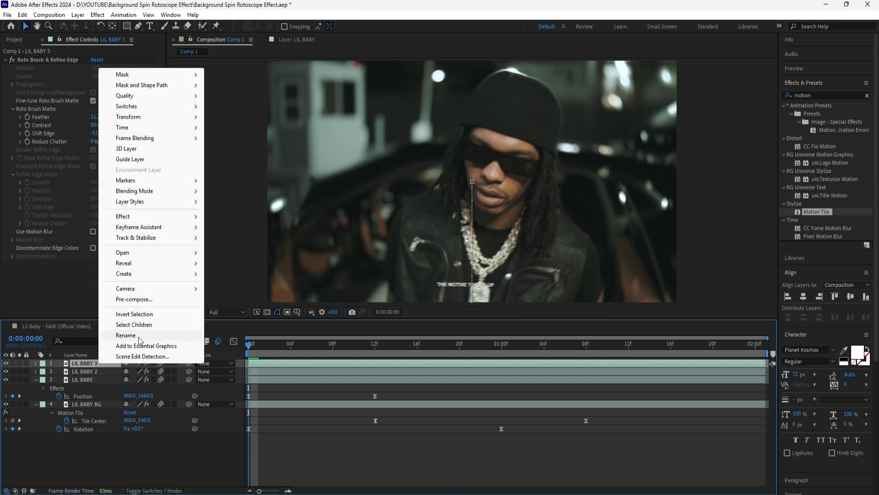
pyautogui.click(131, 334)
pyautogui.click(111, 365)
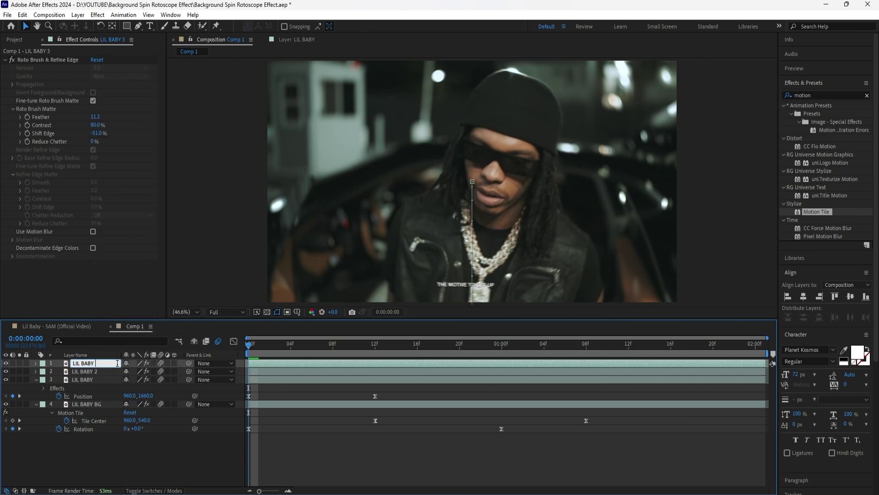
pyautogui.write('MID')
pyautogui.press('Return')
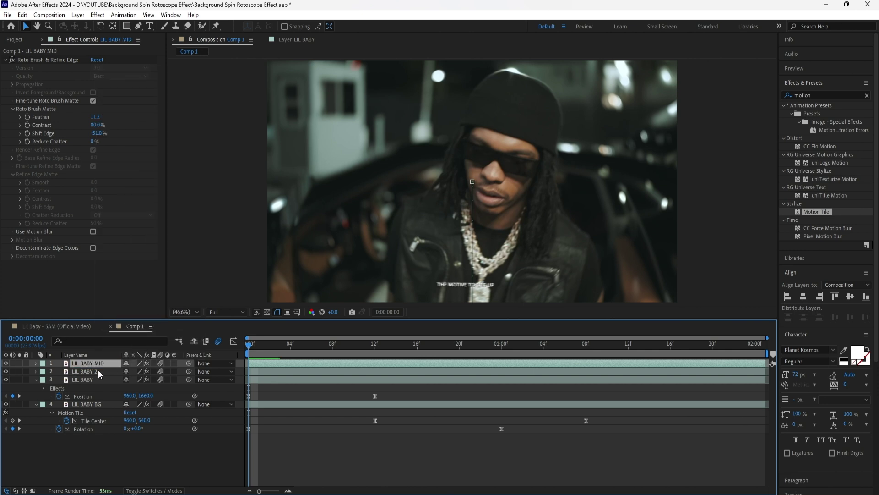
# - Rename the remaining two layers LIL BABY LEFT and LIL BABY RIGHT
pyautogui.click(99, 372)
pyautogui.rightClick(99, 373)
pyautogui.click(121, 343)
pyautogui.click(109, 373)
pyautogui.write('LEFT')
pyautogui.press('Return')
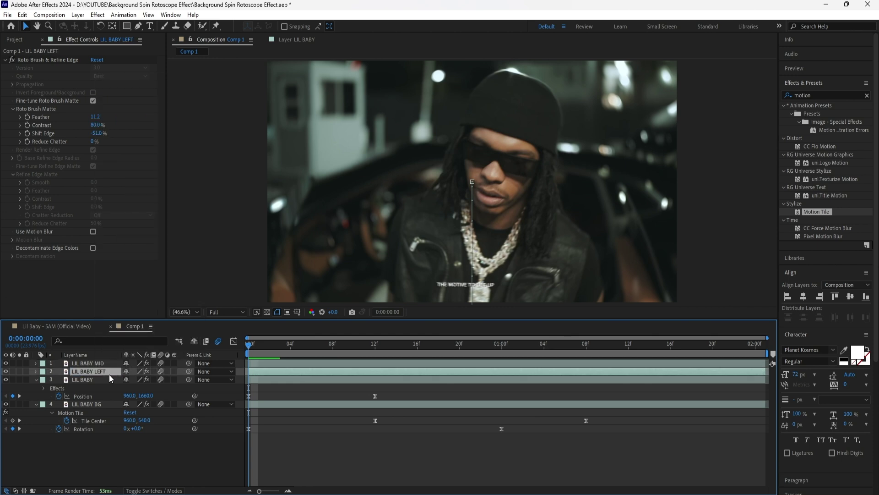
pyautogui.click(109, 380)
pyautogui.press('Return')
pyautogui.click(104, 377)
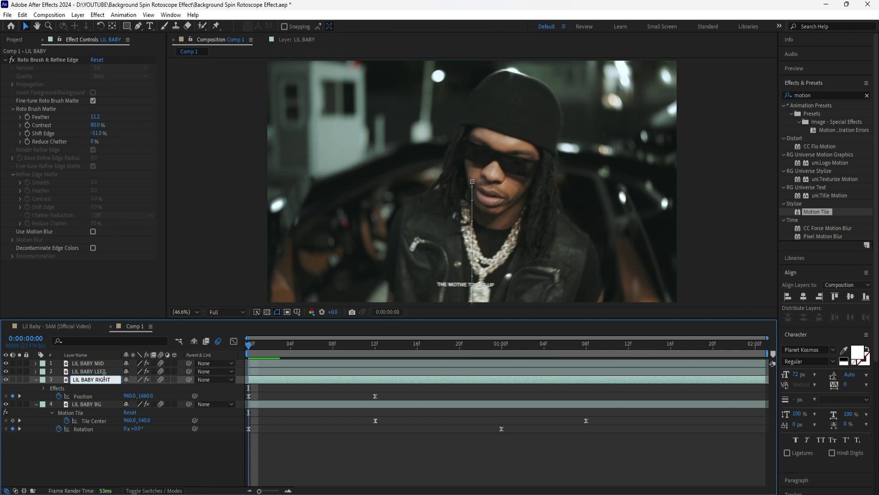
pyautogui.write('RIGHT')
pyautogui.press('Return')
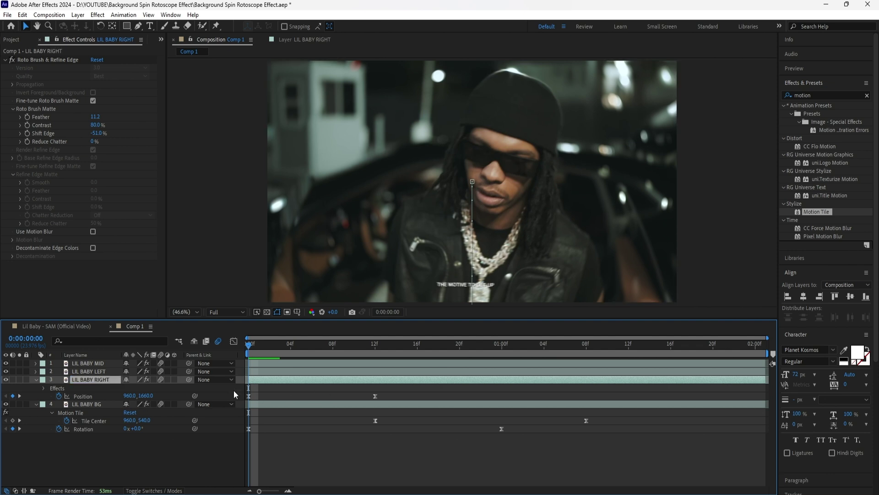
# - Delete the Position keyframes from the LIL BABY LEFT and RIGHT clones
pyautogui.keyDown('shift'); pyautogui.click(101, 373); pyautogui.keyUp('shift')
pyautogui.hotkey('ctrl', '`')
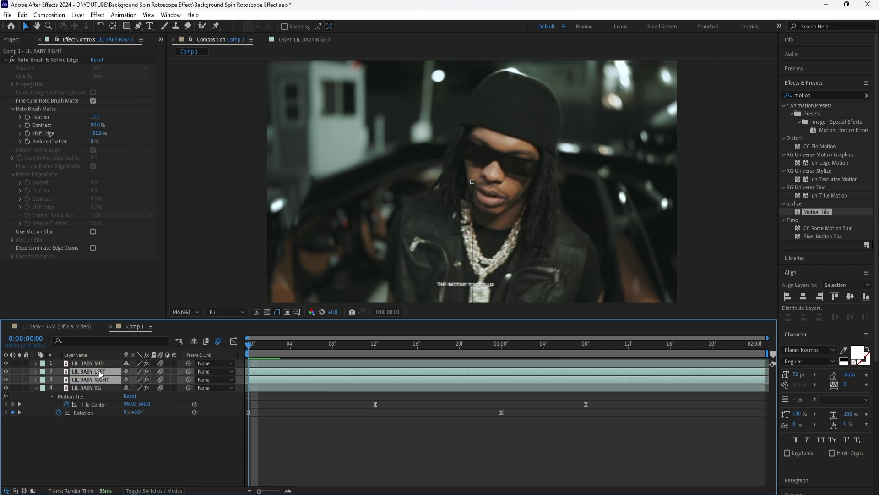
pyautogui.press('u')
pyautogui.click(407, 345)
pyautogui.moveTo(384, 380); pyautogui.dragTo(248, 396)
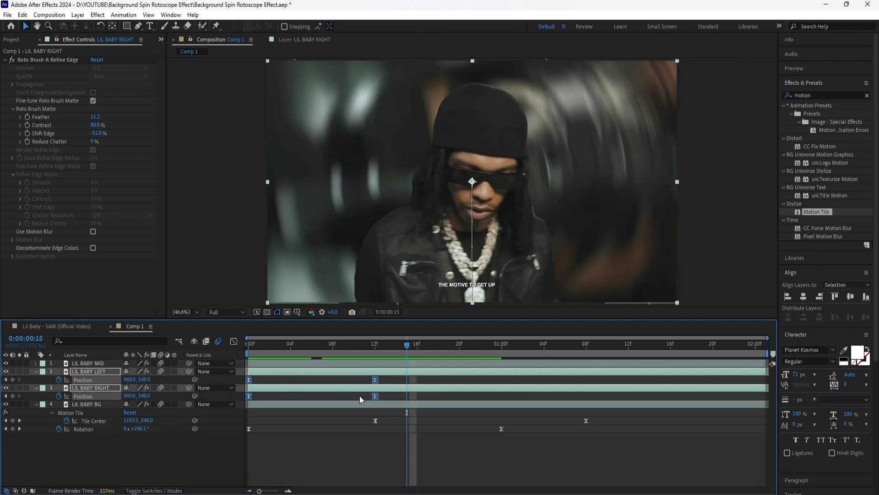
pyautogui.press('Delete')
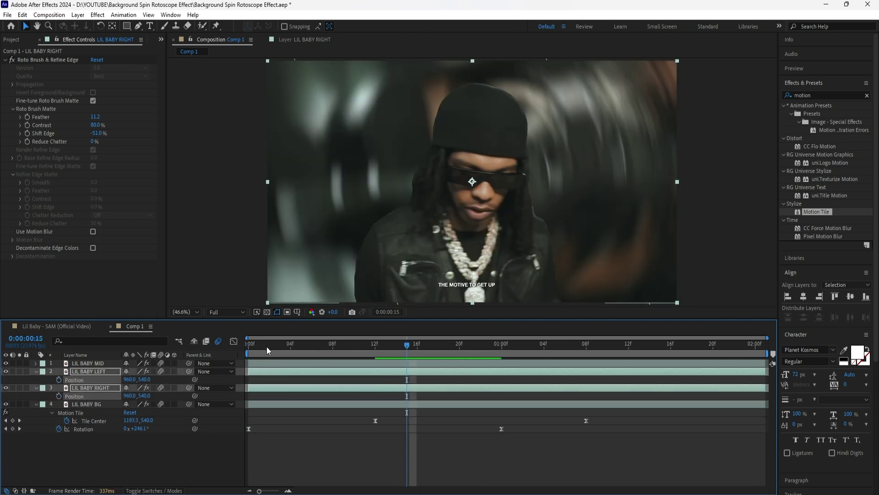
# - Move the time indicator to LIL BABY MID's 12-frame Position keyframe
pyautogui.click(249, 351)
pyautogui.click(307, 372)
pyautogui.keyDown('shift'); pyautogui.click(309, 388); pyautogui.keyUp('shift')
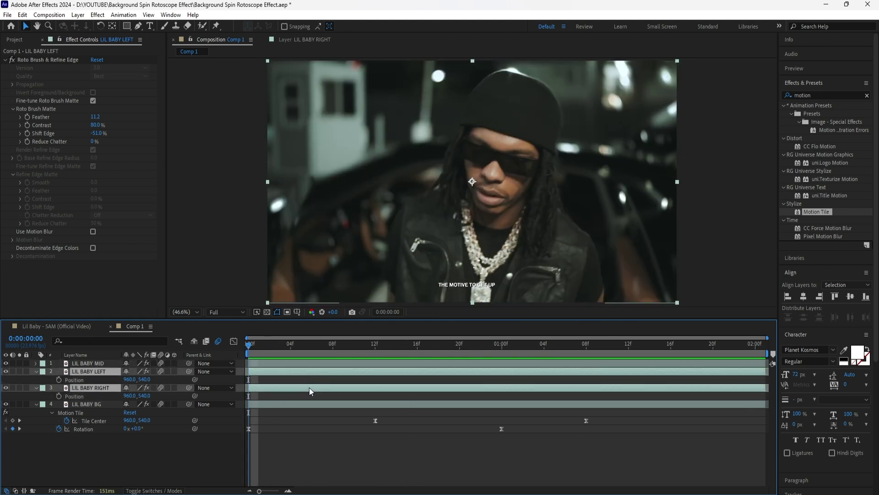
pyautogui.click(340, 362)
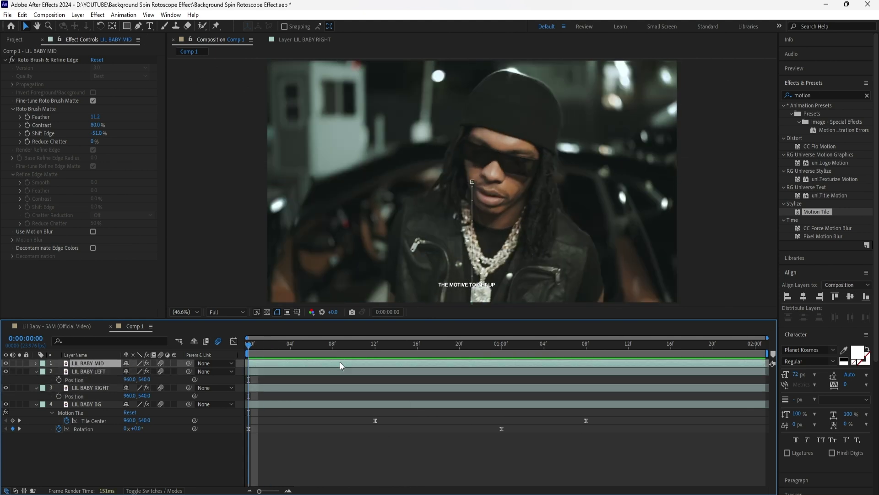
pyautogui.hotkey('alt', 'shift', 'p')
pyautogui.press('k')
pyautogui.hotkey('alt', 'shift', 'p')
# - Trim LIL BABY LEFT and RIGHT to begin at frame 12
pyautogui.click(100, 381)
pyautogui.keyDown('shift'); pyautogui.click(103, 395); pyautogui.keyUp('shift')
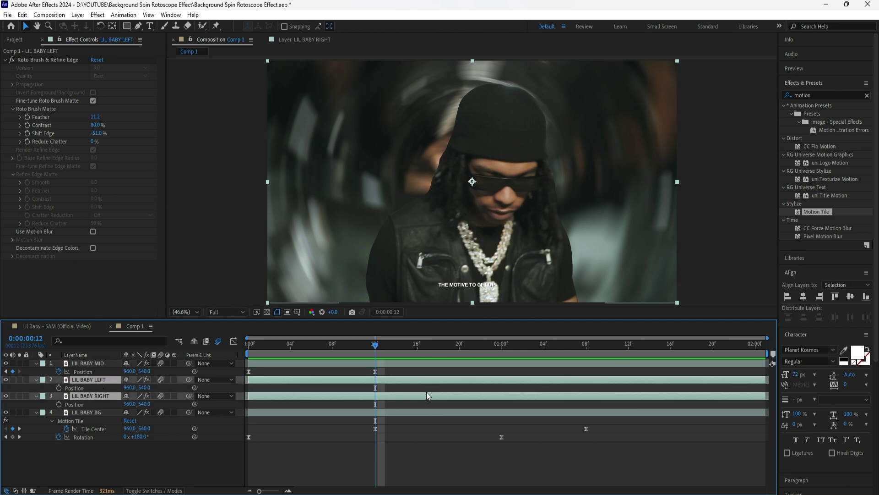
pyautogui.keyDown('ctrl'); pyautogui.click(405, 394); pyautogui.keyUp('ctrl')
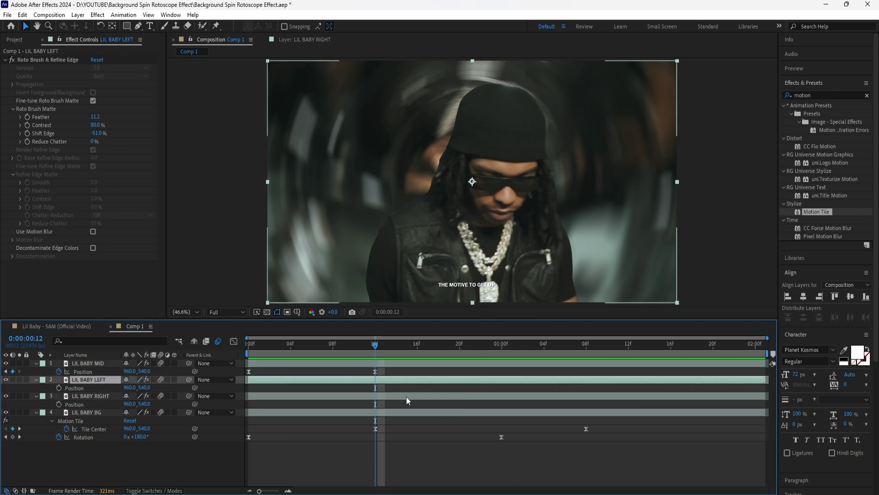
pyautogui.keyDown('ctrl'); pyautogui.click(406, 400); pyautogui.keyUp('ctrl')
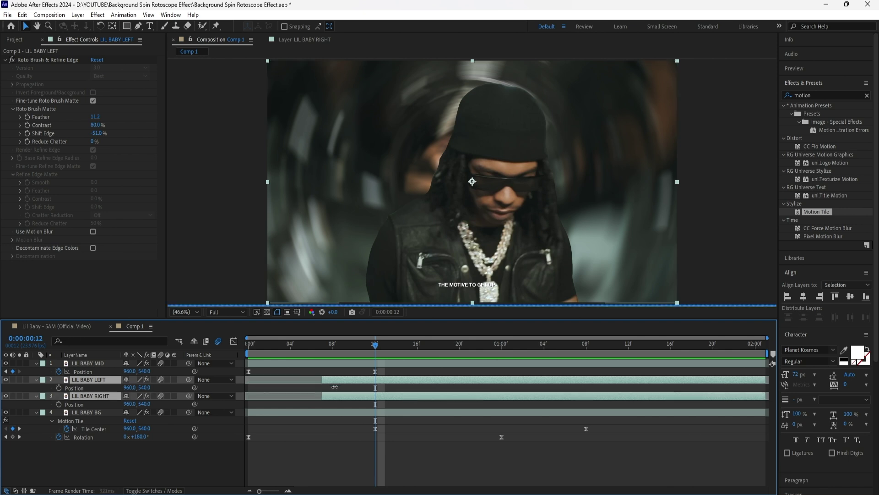
pyautogui.moveTo(359, 387); pyautogui.dragTo(375, 387)
pyautogui.click(89, 363)
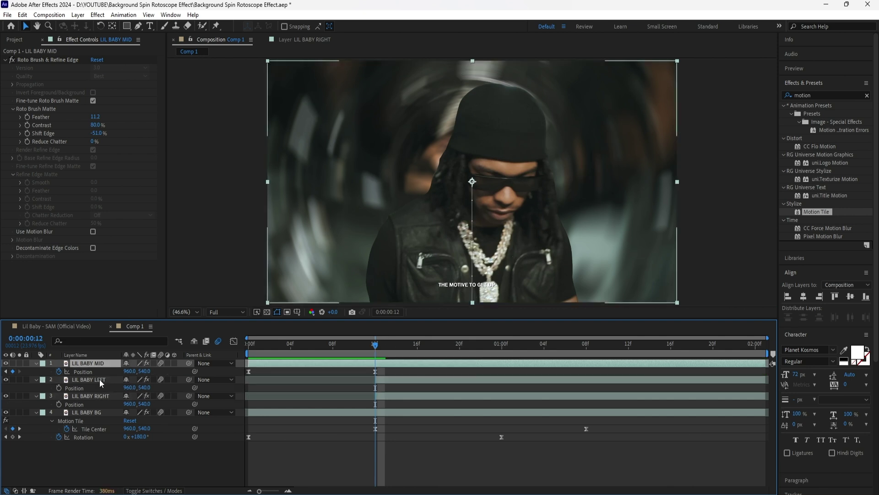
# - Keyframe LIL BABY LEFT's Position from 12f, sliding to X 1500 at 22f and back to 960 at 1:08
pyautogui.click(99, 378)
pyautogui.click(58, 388)
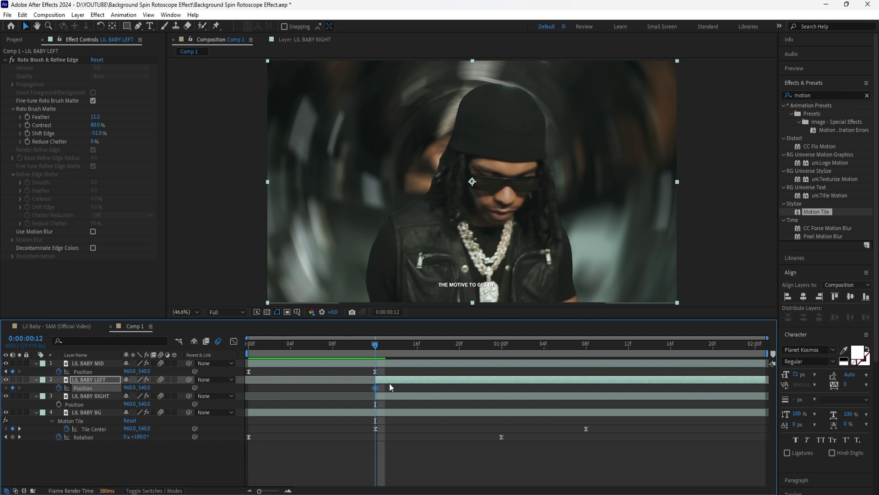
pyautogui.press('space')
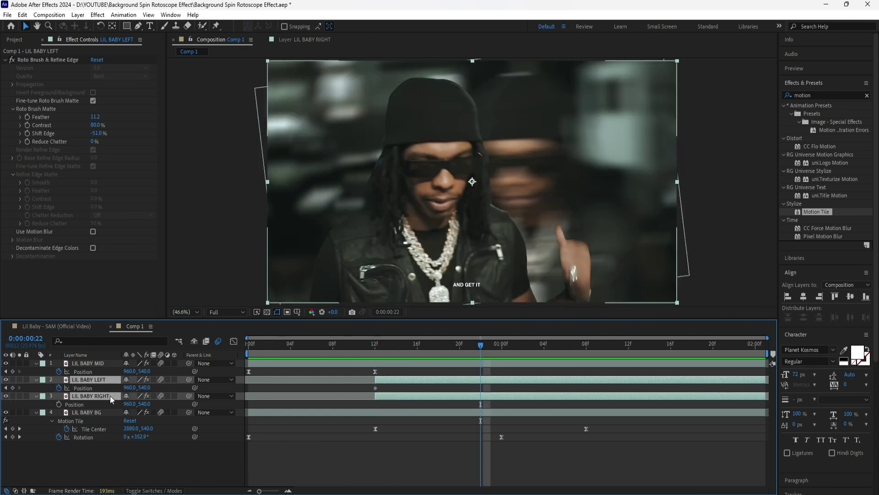
pyautogui.click(134, 387)
pyautogui.write('1500')
pyautogui.press('Return')
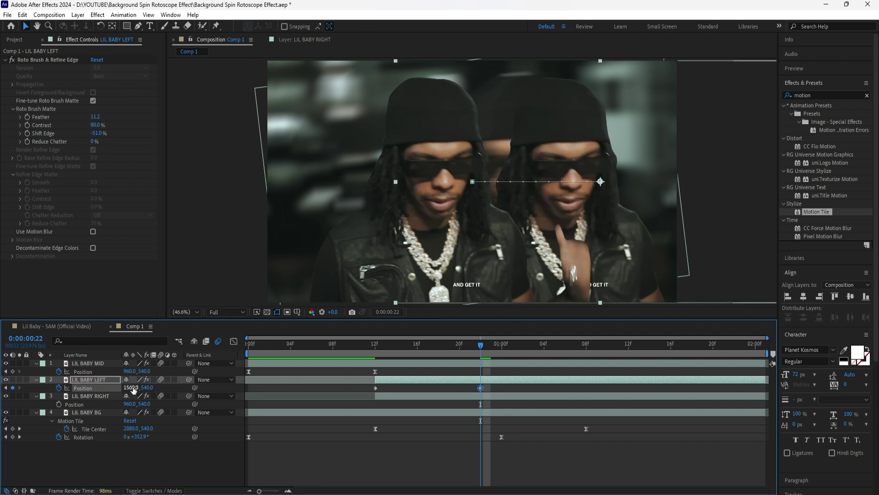
pyautogui.press('k')
pyautogui.click(133, 388)
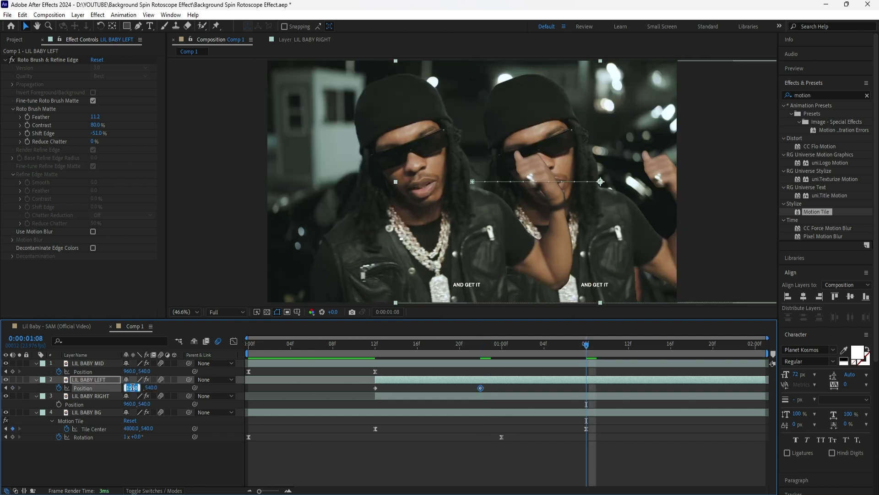
pyautogui.write('960')
pyautogui.press('Return')
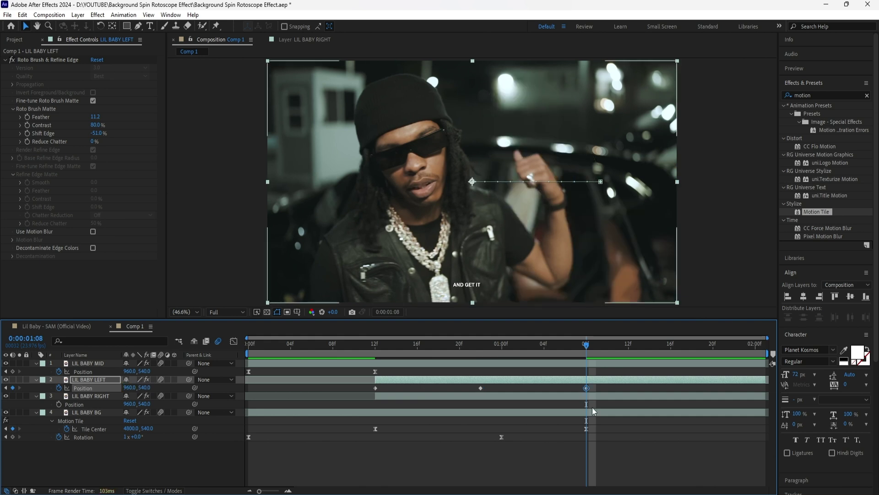
pyautogui.moveTo(586, 346); pyautogui.dragTo(378, 390)
# - Keyframe LIL BABY RIGHT's Position from 12f, sliding to X 360 at 22f and back to 960 at 1:08
pyautogui.click(385, 396)
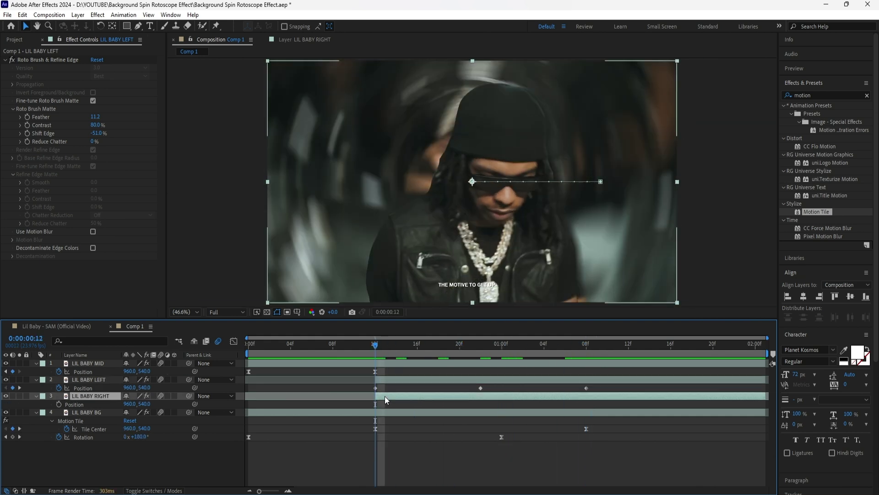
pyautogui.click(59, 404)
pyautogui.moveTo(375, 344); pyautogui.dragTo(480, 354)
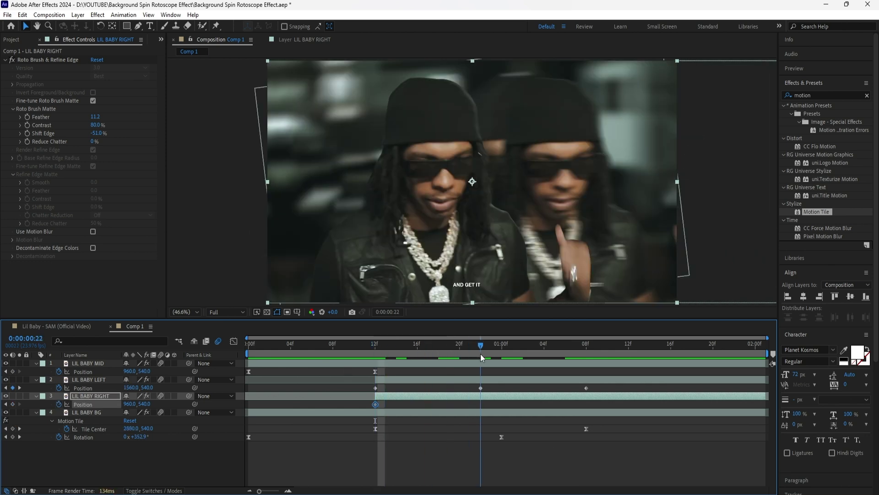
pyautogui.click(131, 404)
pyautogui.write('360')
pyautogui.press('Return')
pyautogui.moveTo(481, 345); pyautogui.dragTo(545, 345)
pyautogui.press('k')
pyautogui.click(131, 404)
pyautogui.write('960')
pyautogui.press('Return')
# - Apply Easy Ease to all six clone Position keyframes and preview from the start
pyautogui.moveTo(600, 388); pyautogui.dragTo(369, 400)
pyautogui.rightClick(586, 389)
pyautogui.click(724, 401)
pyautogui.press('Home')
pyautogui.press('space')
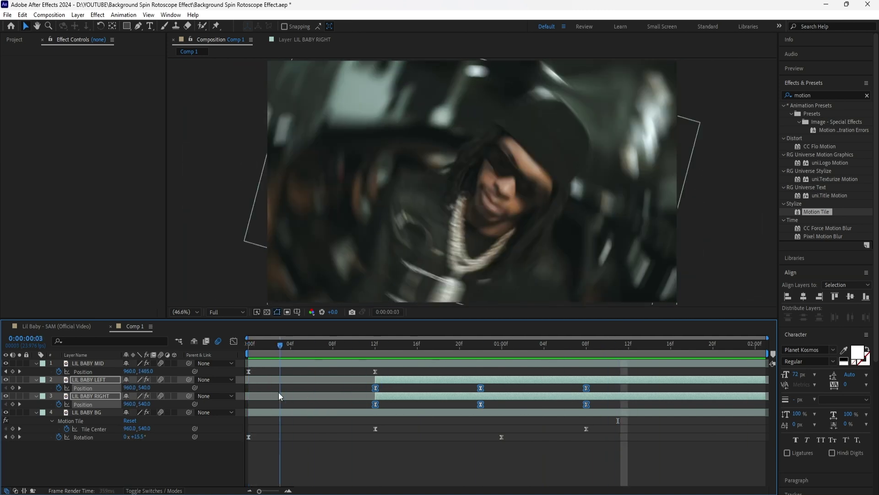
# - Drag LIL BABY BG's last Rotation keyframe earlier to 0:00:01:00 and scrub to check the spin
pyautogui.press('space')
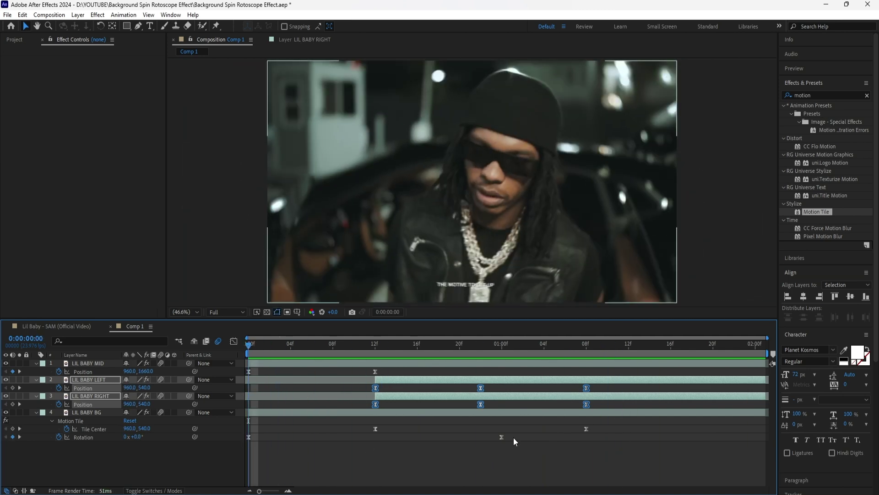
pyautogui.moveTo(512, 433); pyautogui.dragTo(242, 458)
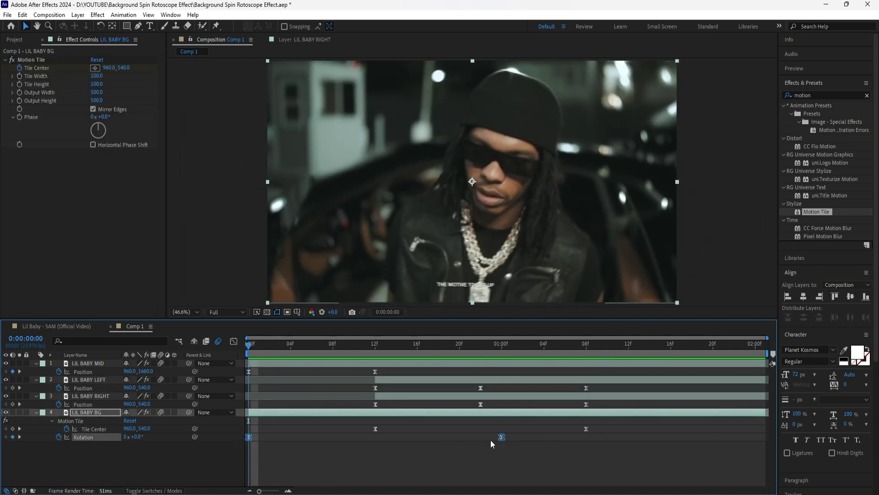
pyautogui.moveTo(501, 438); pyautogui.dragTo(480, 443)
pyautogui.click(253, 347)
pyautogui.press('pageup')
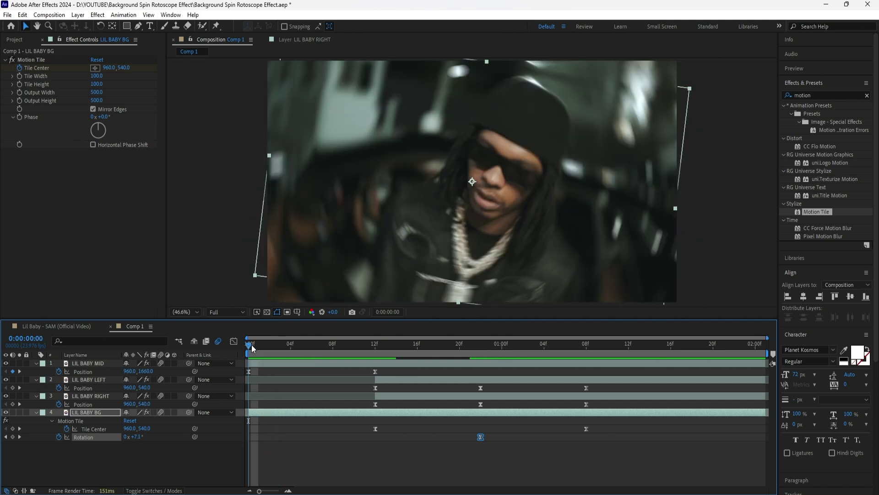
pyautogui.moveTo(250, 348); pyautogui.dragTo(755, 403)
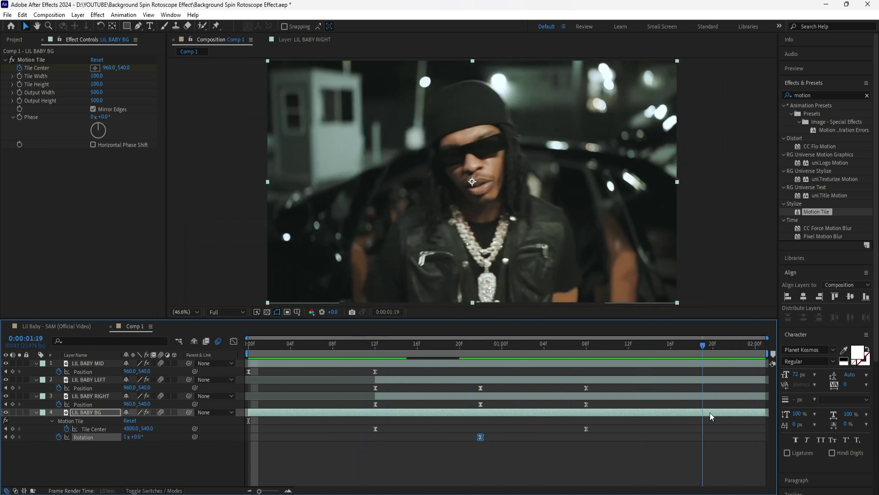
# - Add a new adjustment layer above LIL BABY MID and apply the Transform effect to it
pyautogui.press('Home')
pyautogui.click(298, 413)
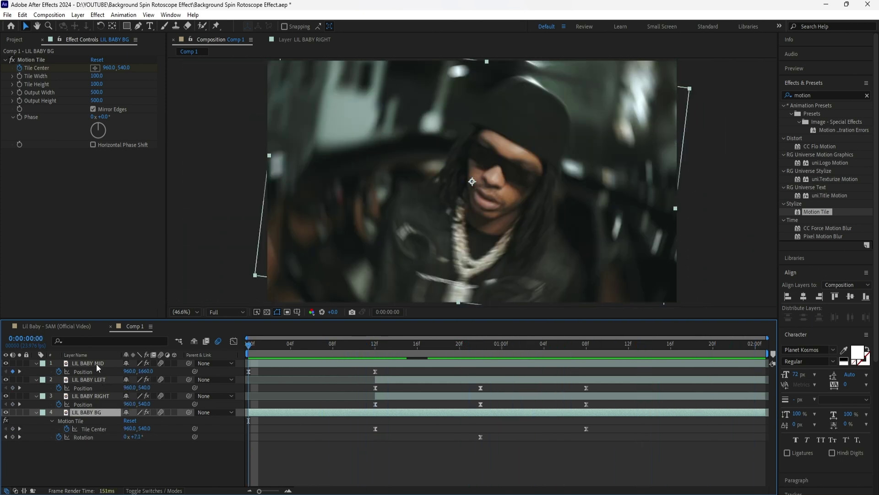
pyautogui.click(96, 363)
pyautogui.rightClick(189, 452)
pyautogui.moveTo(255, 338)
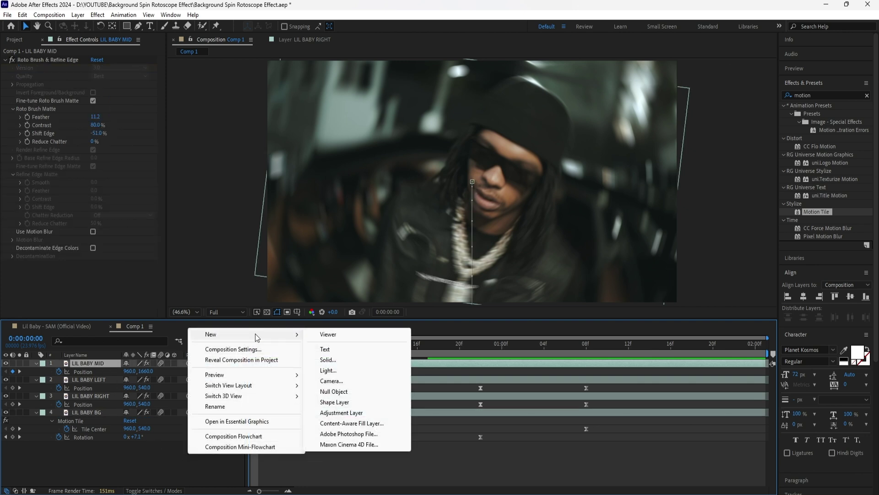
pyautogui.click(381, 412)
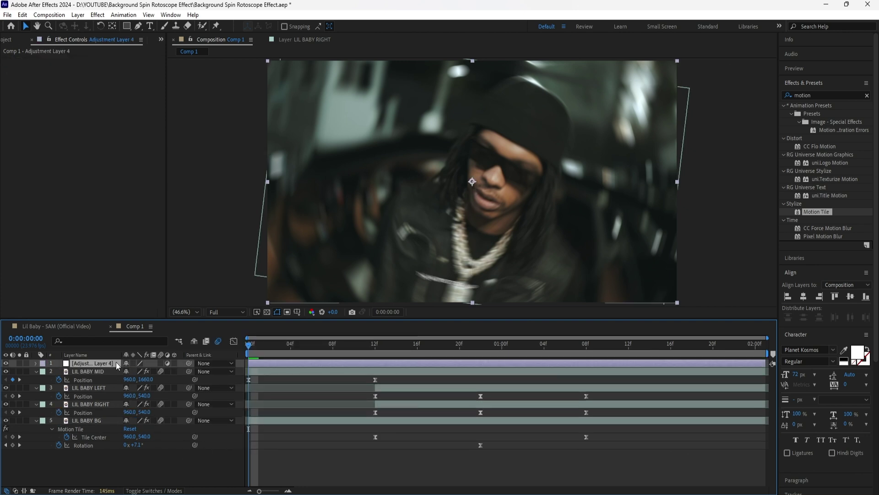
pyautogui.click(867, 95)
pyautogui.write('transform')
pyautogui.moveTo(823, 163); pyautogui.dragTo(21, 95)
# - Keyframe Transform Scale from 284 at 0f to 100 at 8f, trim the layer to 8f, and ease
pyautogui.click(106, 364)
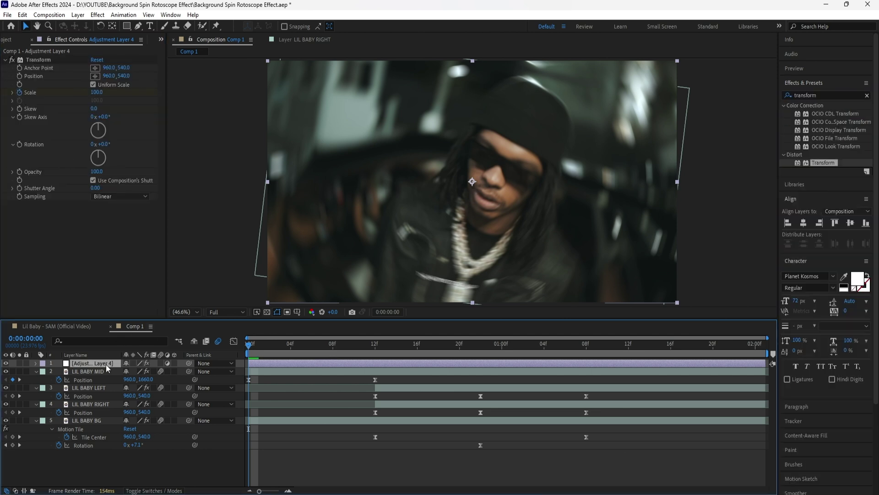
pyautogui.press('u')
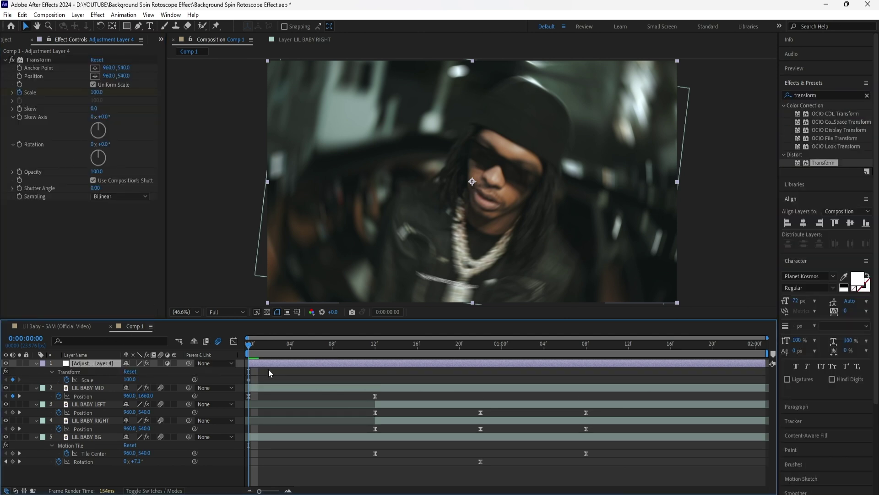
pyautogui.moveTo(248, 380); pyautogui.dragTo(331, 384)
pyautogui.moveTo(129, 379); pyautogui.dragTo(212, 378)
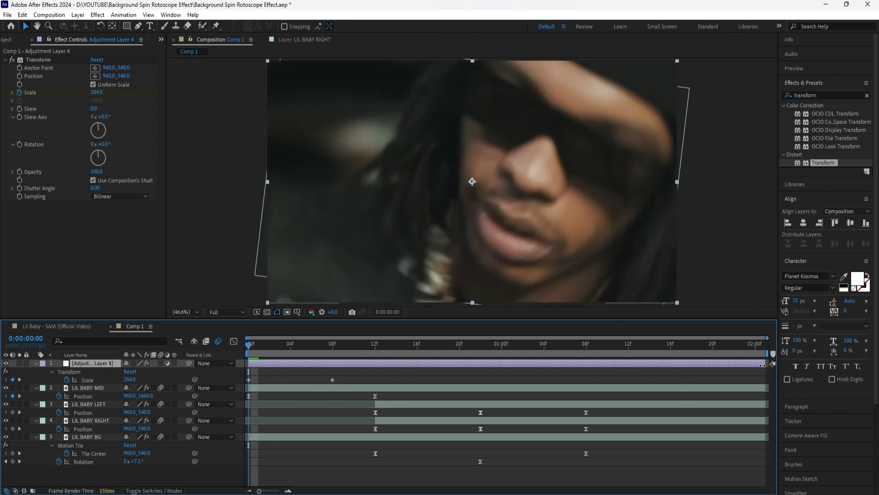
pyautogui.moveTo(767, 363); pyautogui.dragTo(242, 382)
pyautogui.rightClick(332, 380)
pyautogui.click(476, 389)
pyautogui.click(242, 353)
pyautogui.press('space')
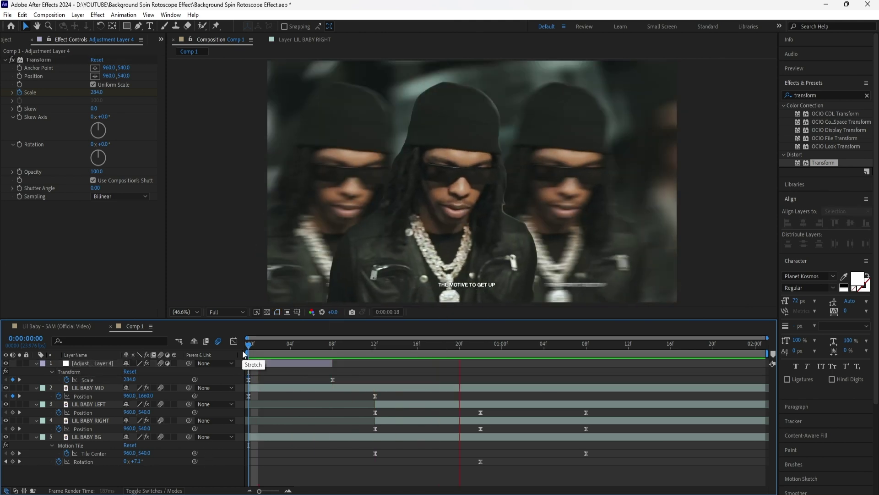